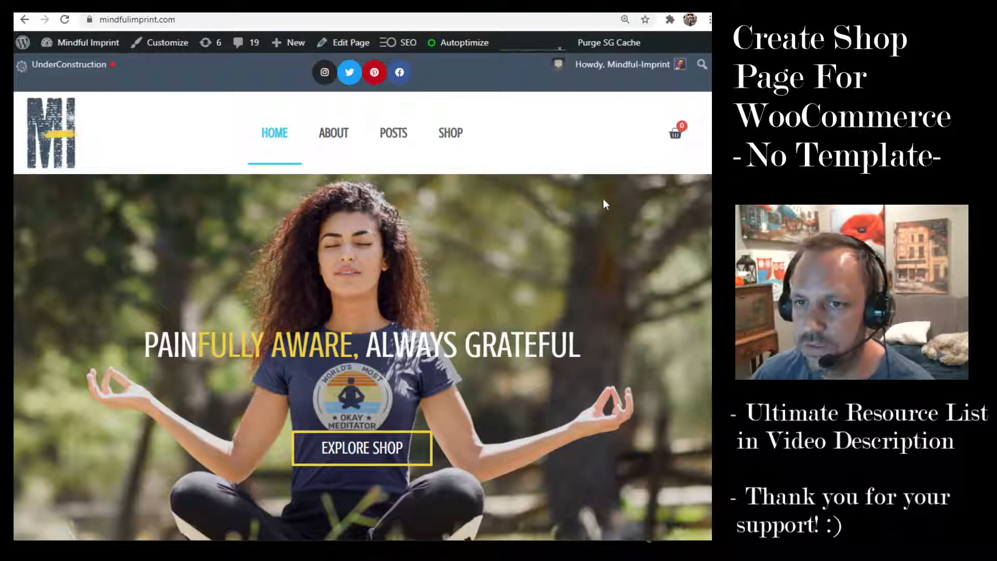
Step: Open the WordPress dashboard and go to the new visual version of Elementor's Theme Builder
click(108, 42)
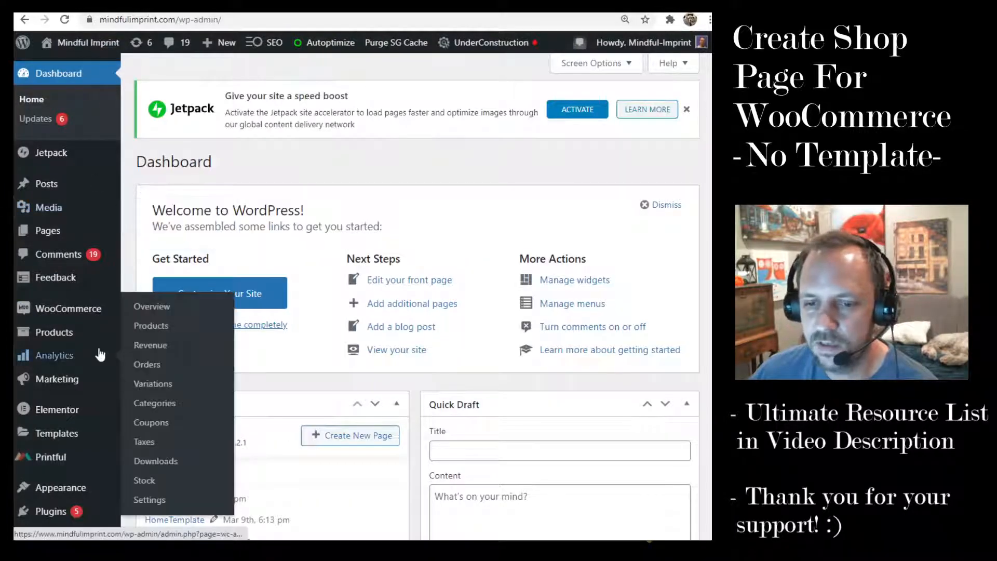
mouse_move(69, 438)
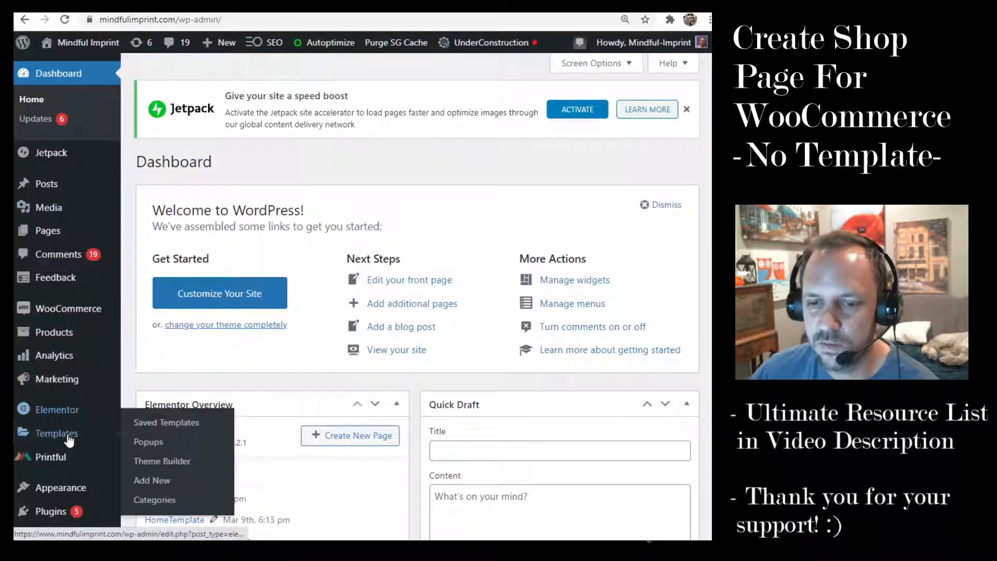
click(184, 463)
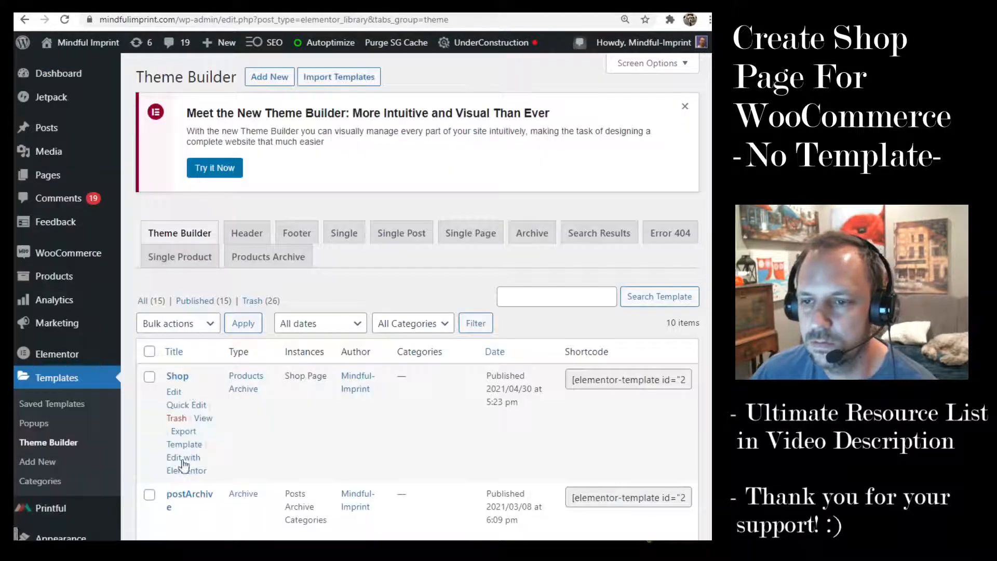
click(216, 167)
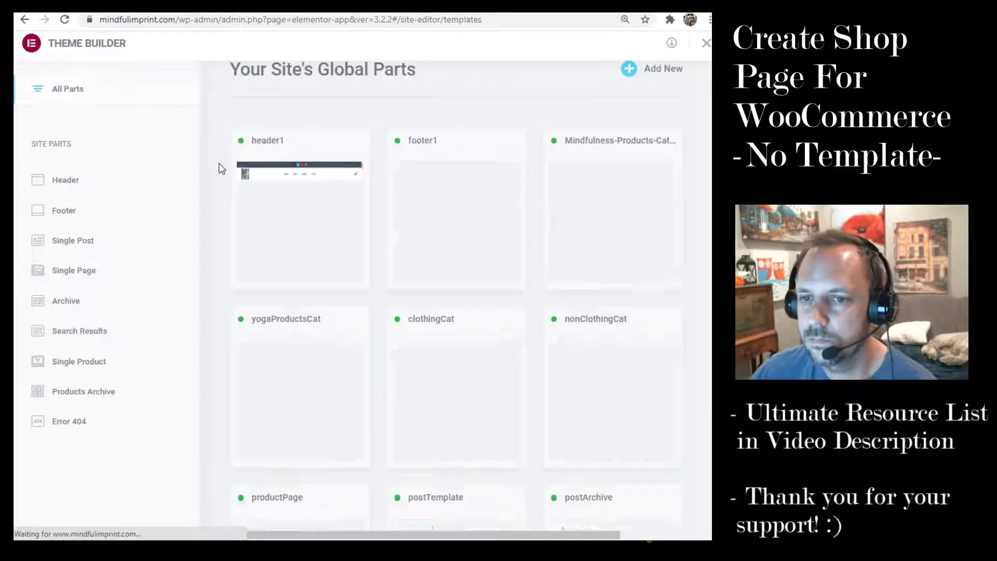
Step: Create a new Products Archive template and dismiss the template library to start from a blank layout
click(97, 393)
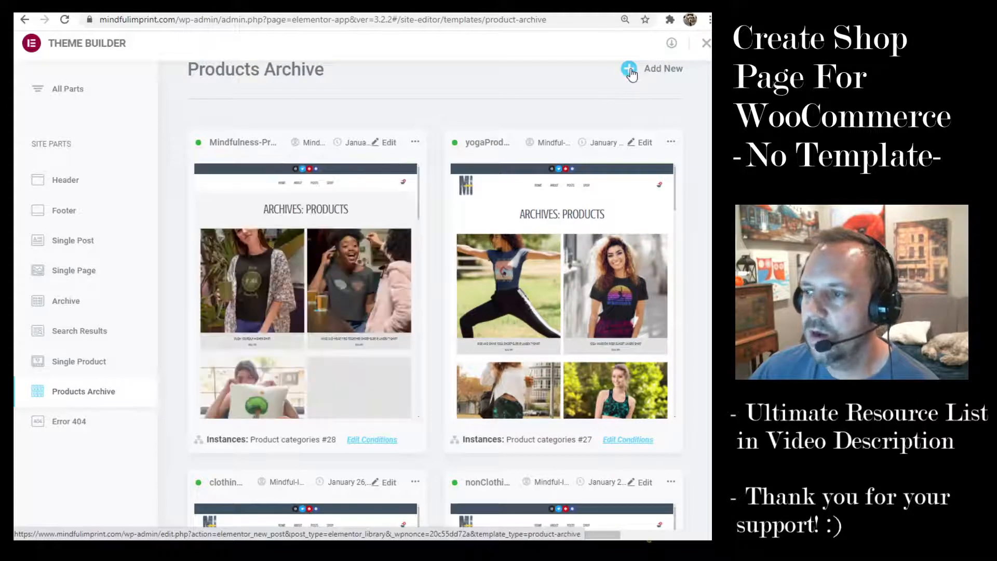
click(629, 70)
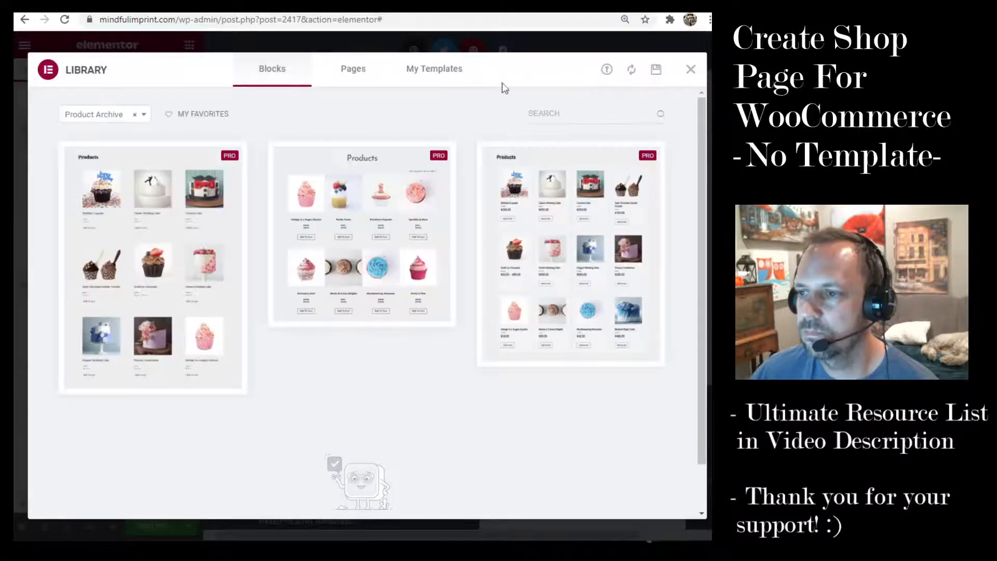
click(691, 70)
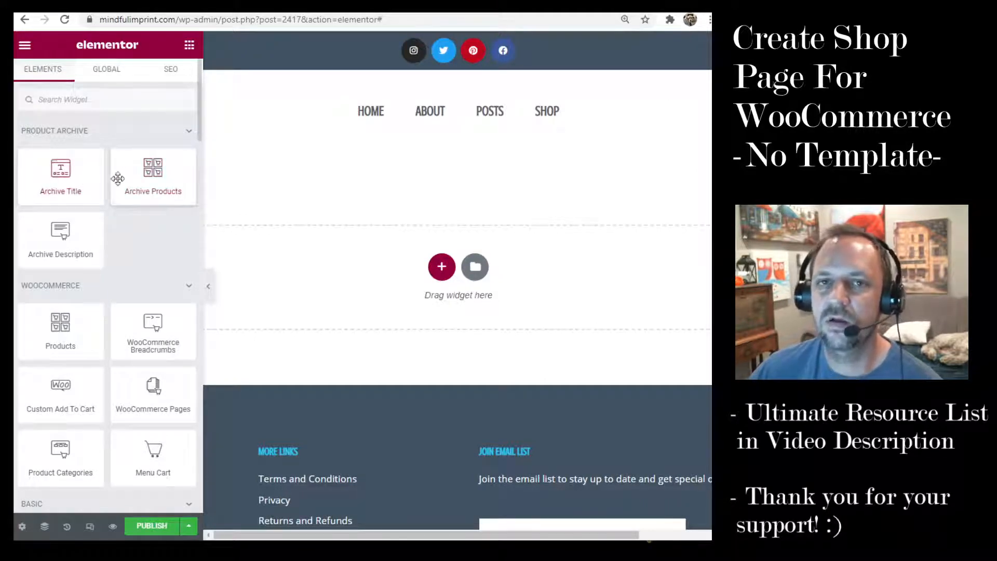
Step: Add the Archive Products widget to the empty section and review the product grid it displays
drag(154, 174, 469, 272)
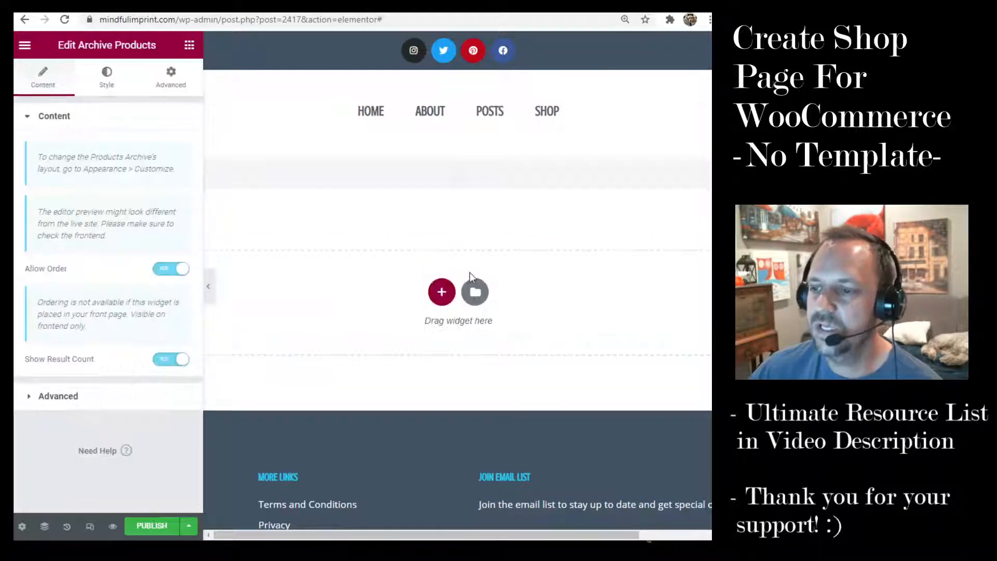
scroll(483, 238, down, 1)
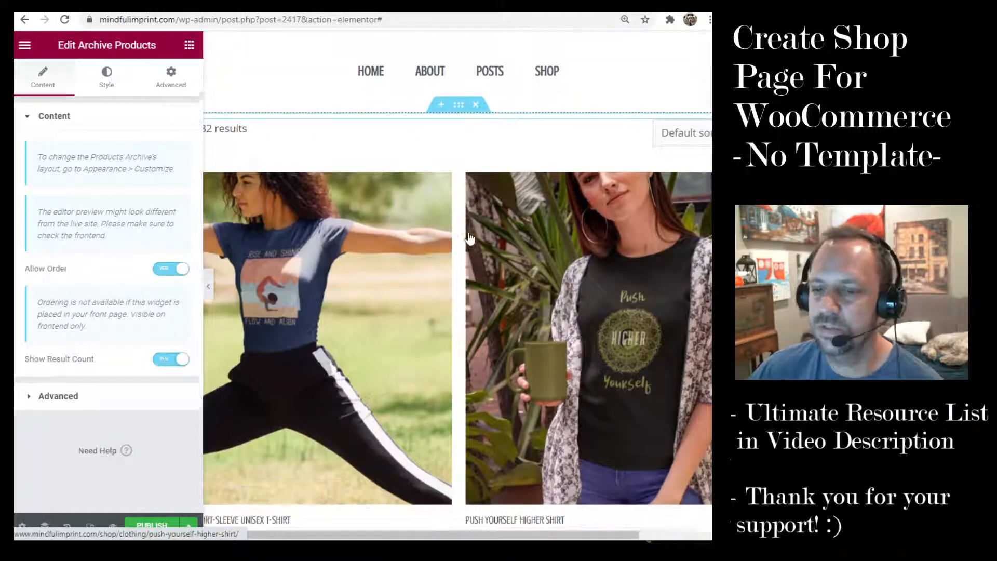
scroll(545, 244, down, 14)
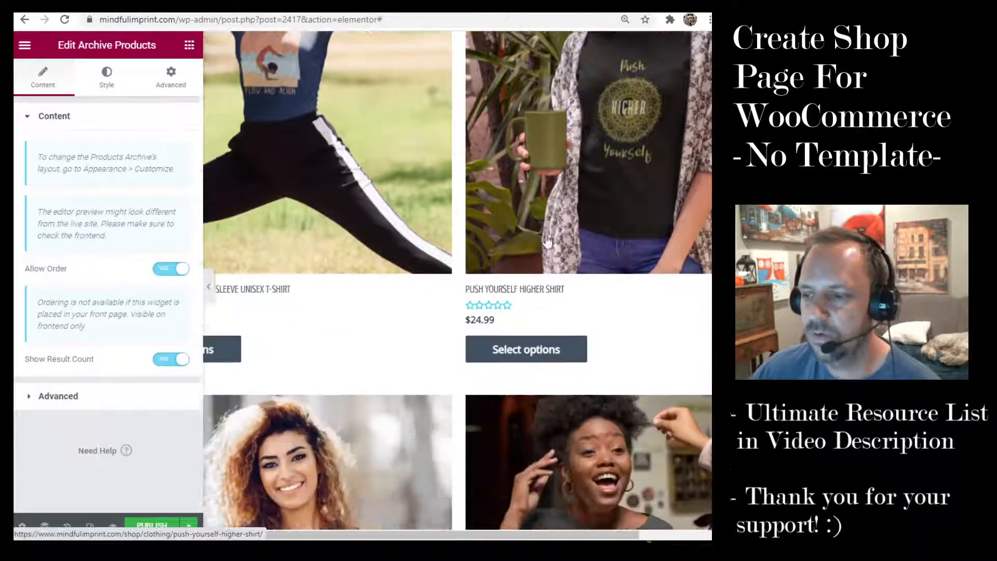
scroll(554, 247, down, 10)
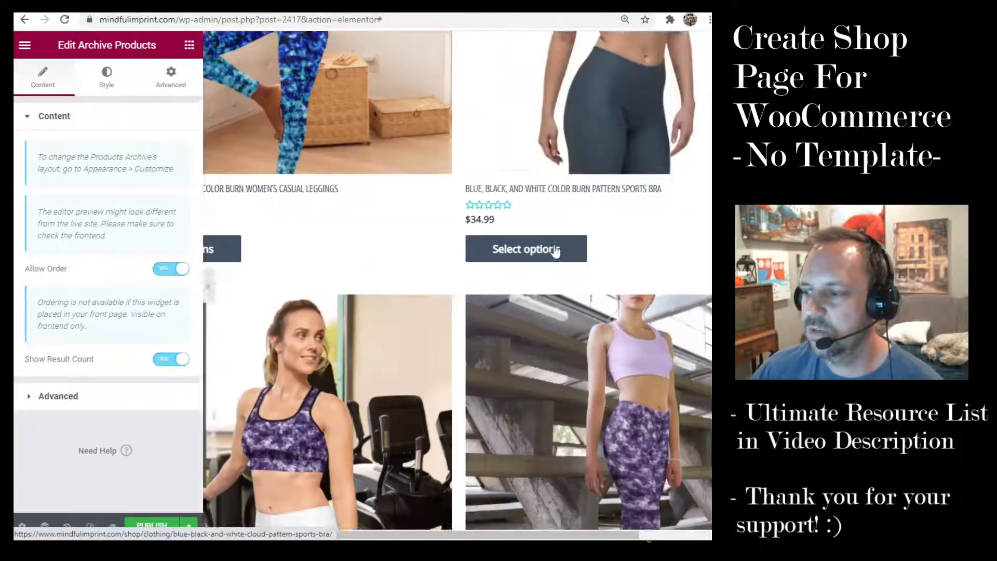
scroll(556, 250, up, 4)
scroll(558, 249, up, 8)
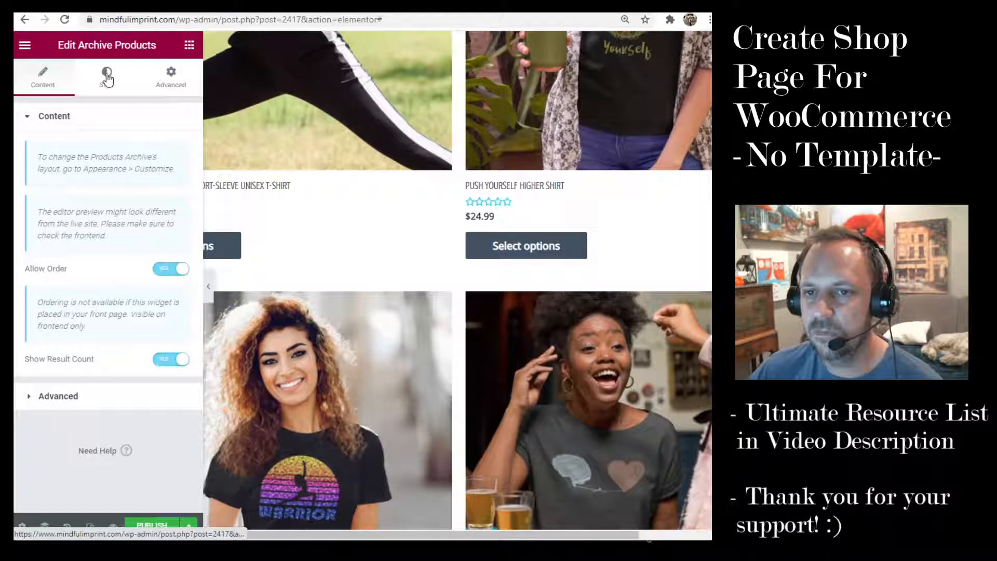
Step: Set the alignment of the Archive Products items to center
click(107, 78)
scroll(156, 173, down, 3)
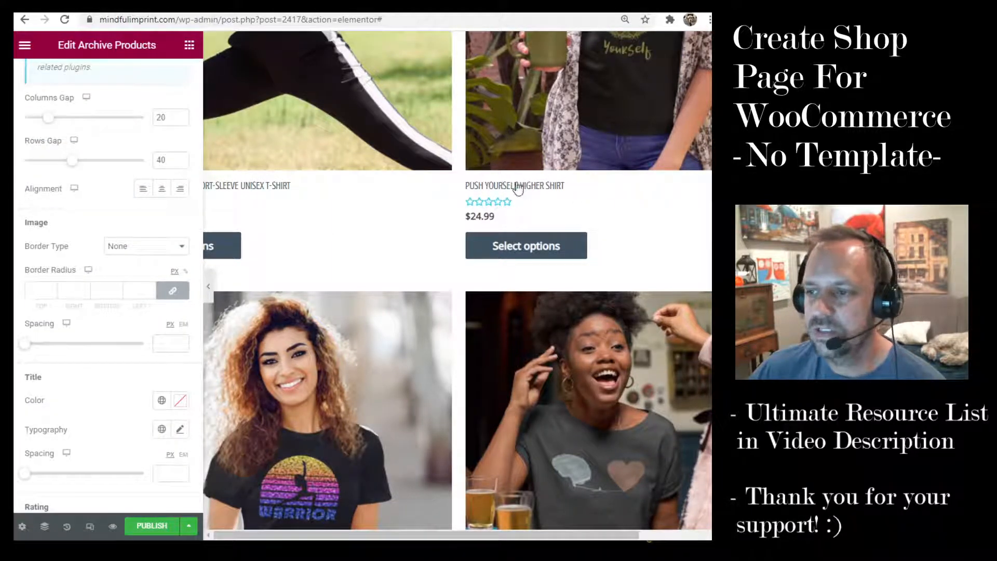
click(162, 192)
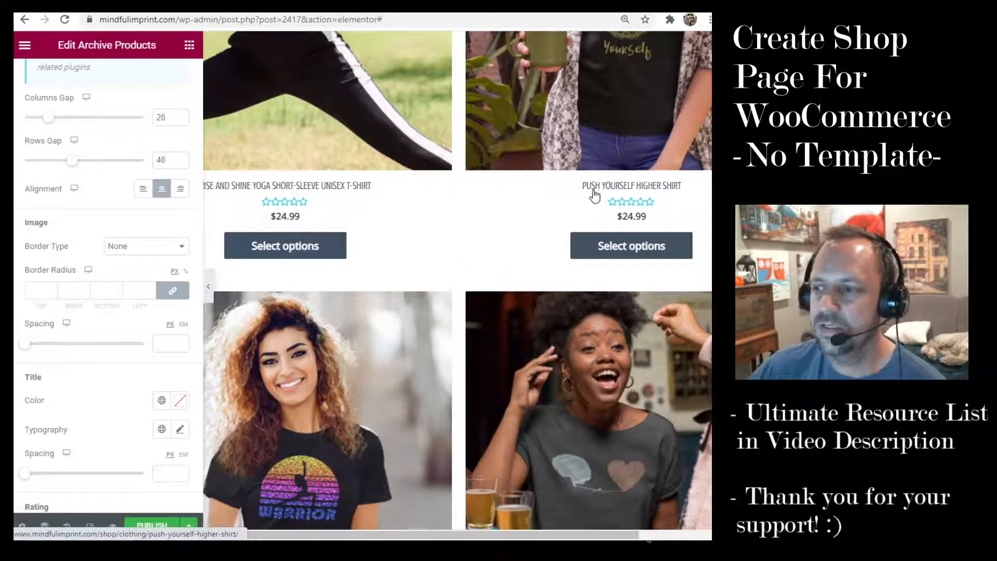
scroll(595, 195, up, 2)
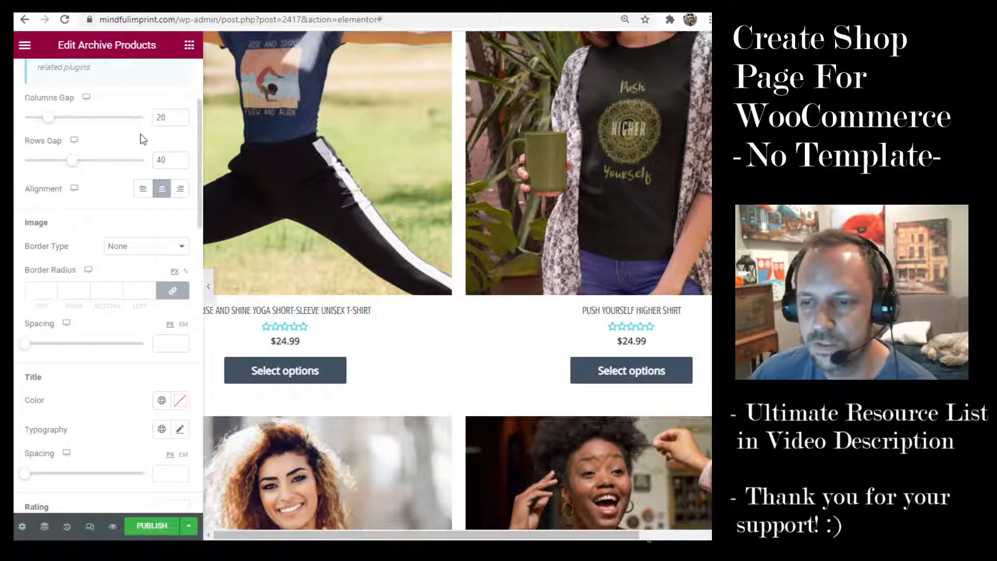
Step: Set the product title typography size to 19 px in the Archive Products style settings
scroll(175, 208, down, 3)
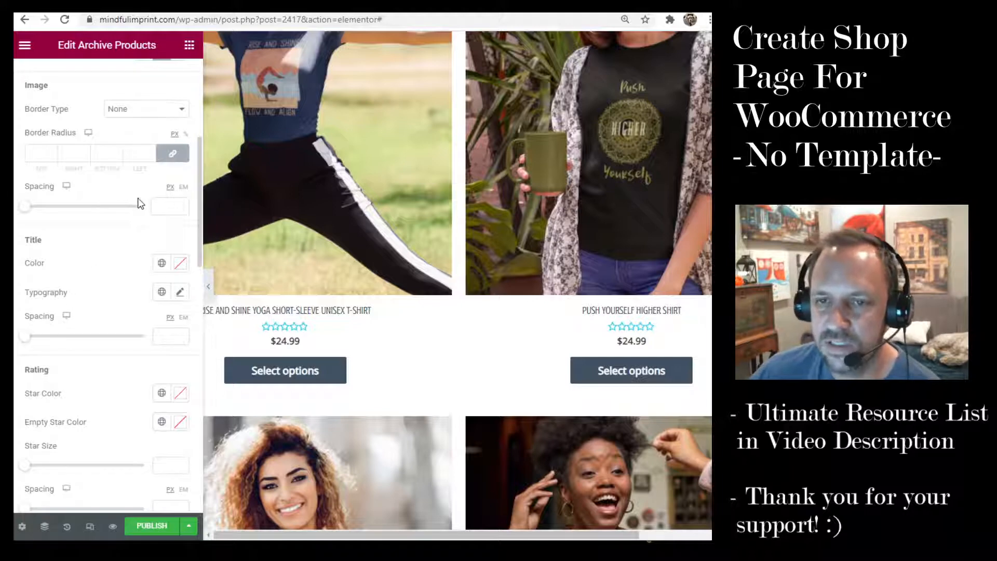
scroll(122, 188, down, 3)
scroll(94, 174, down, 2)
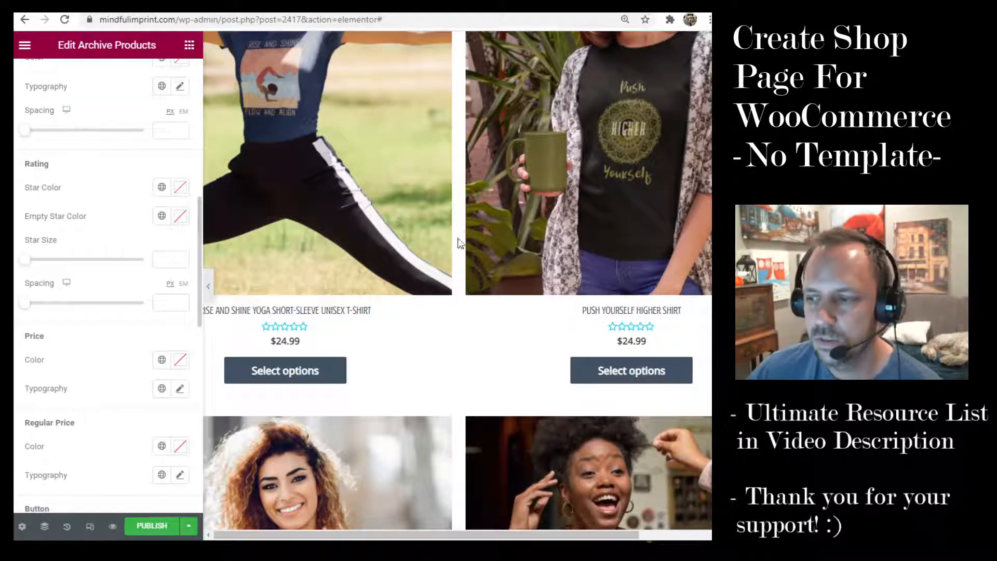
scroll(122, 228, down, 3)
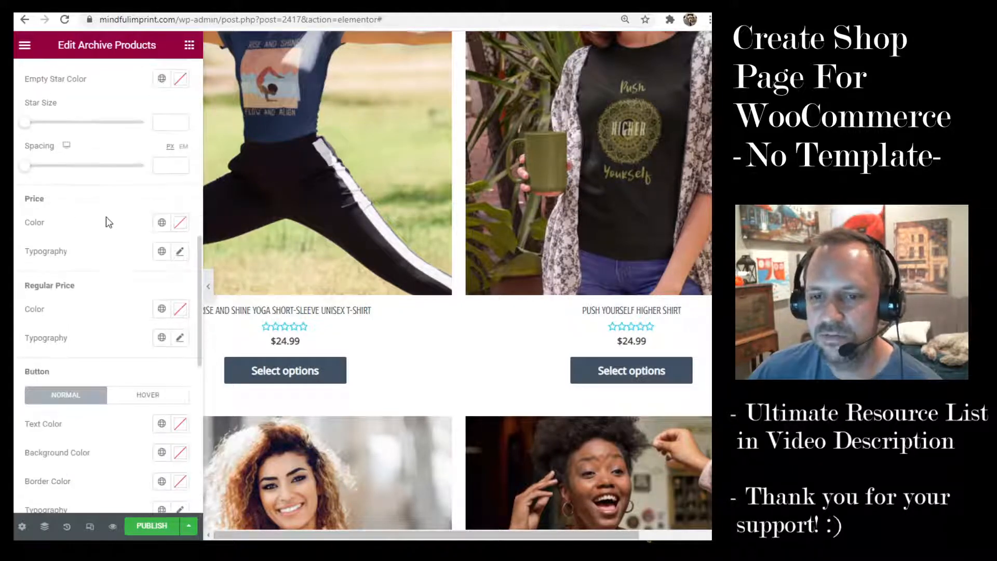
scroll(106, 218, up, 5)
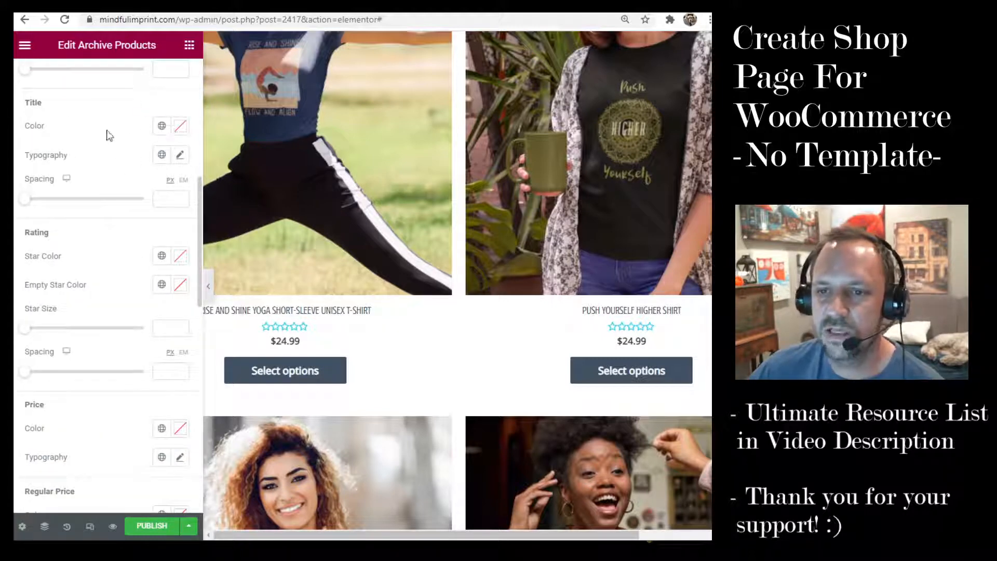
click(179, 155)
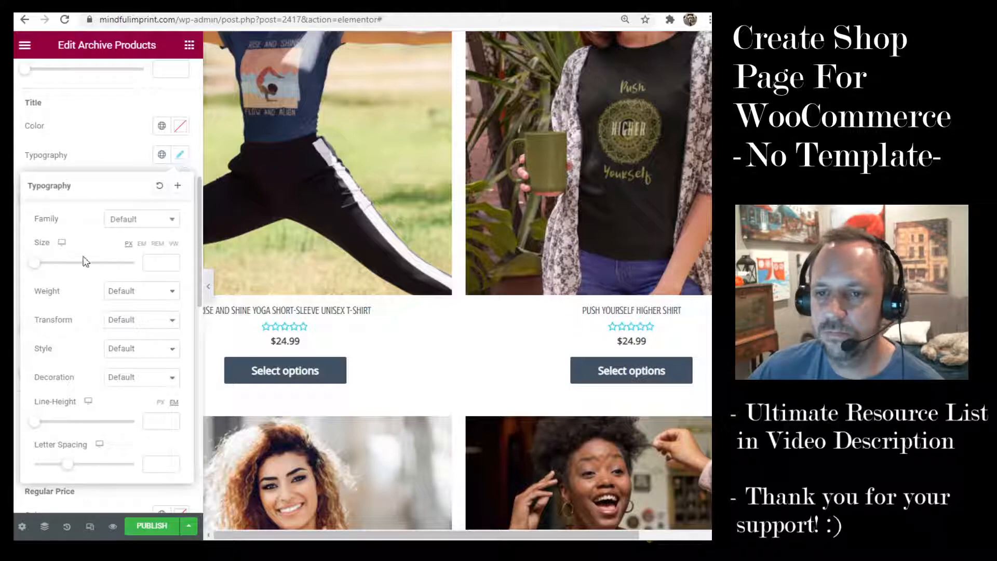
drag(39, 268, 48, 271)
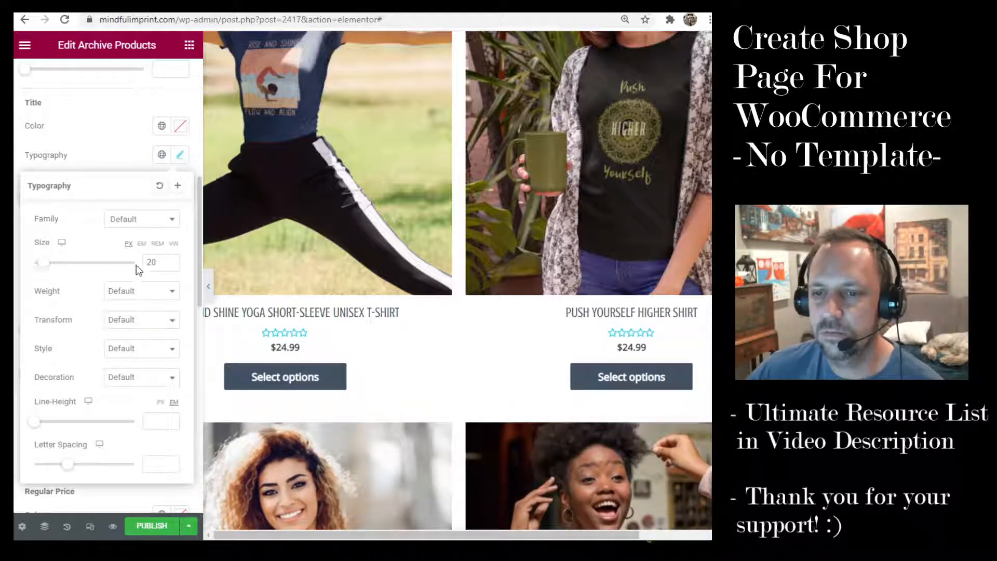
click(171, 265)
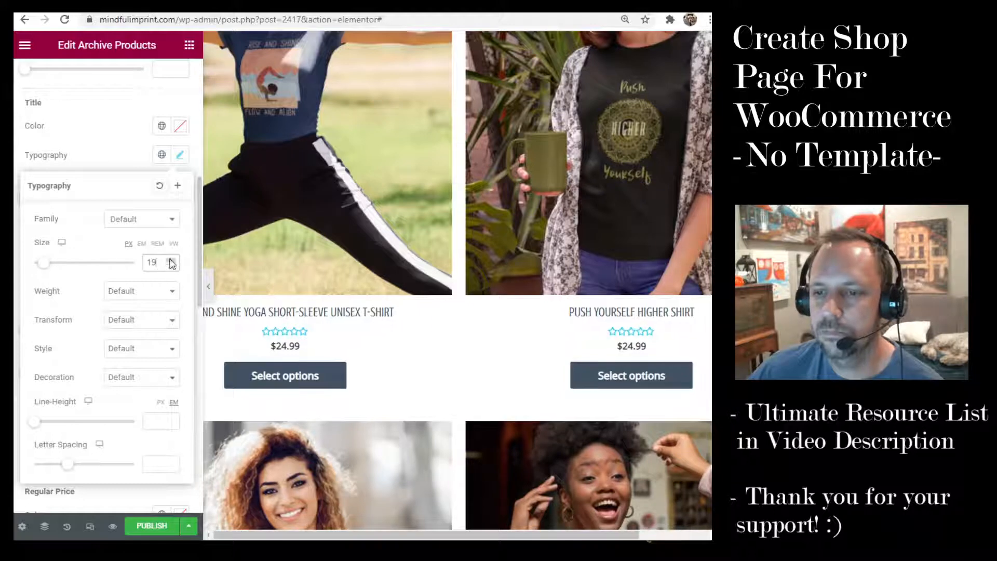
click(112, 155)
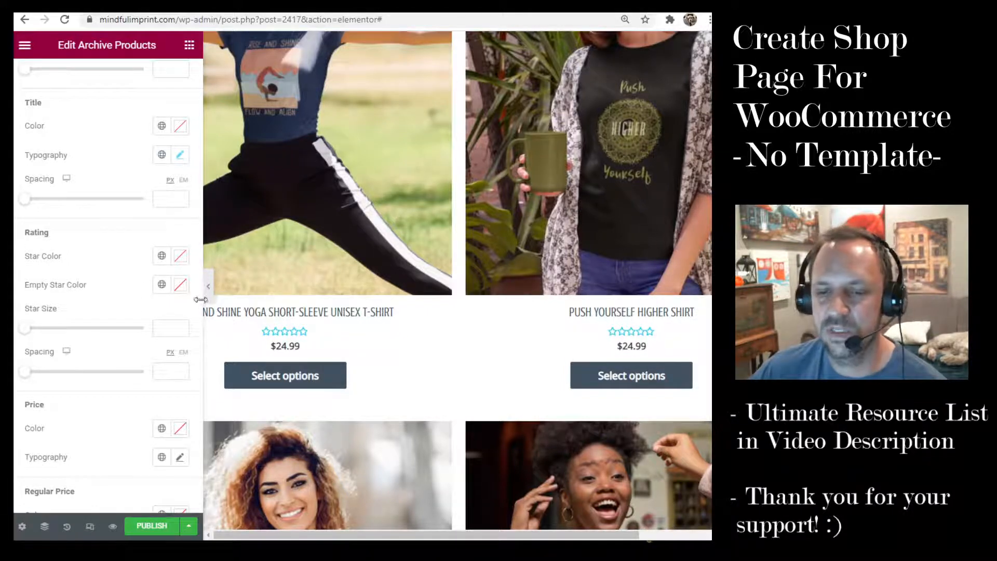
Step: Give the product boxes a light grey background color, #E4E4E4, in the Archive Products style settings
scroll(144, 279, down, 1)
scroll(134, 277, down, 3)
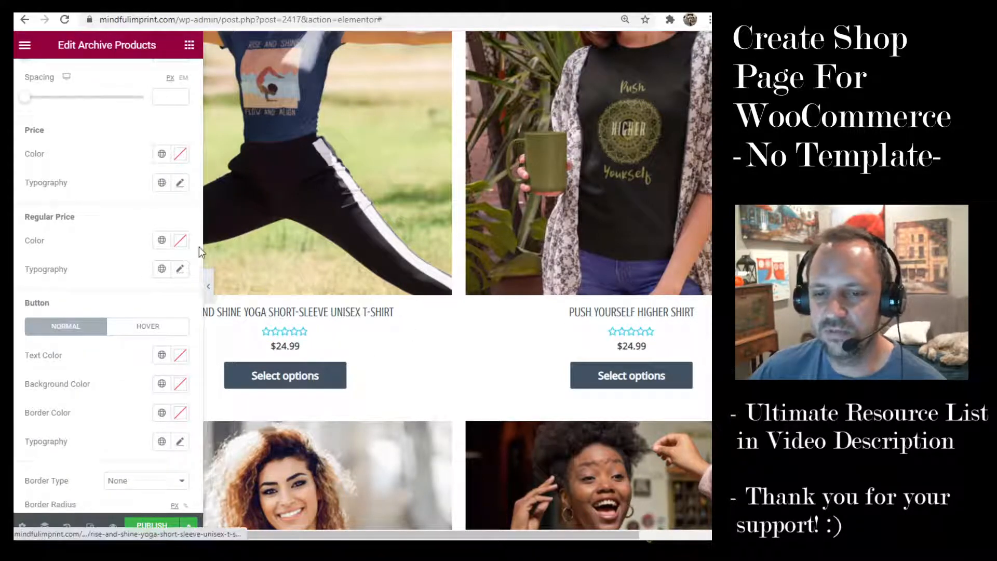
scroll(125, 229, down, 1)
scroll(305, 263, down, 1)
scroll(311, 265, down, 2)
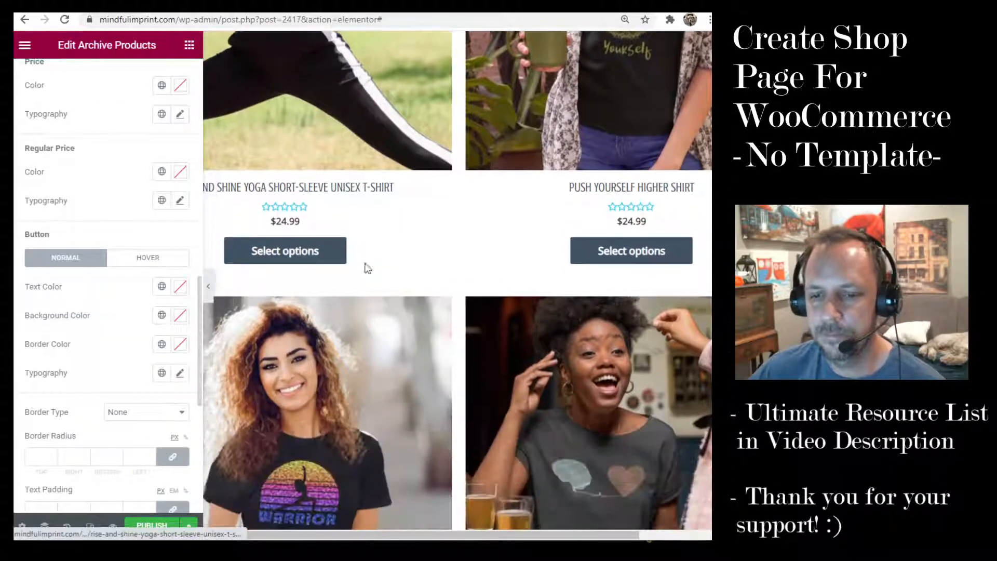
scroll(83, 278, down, 3)
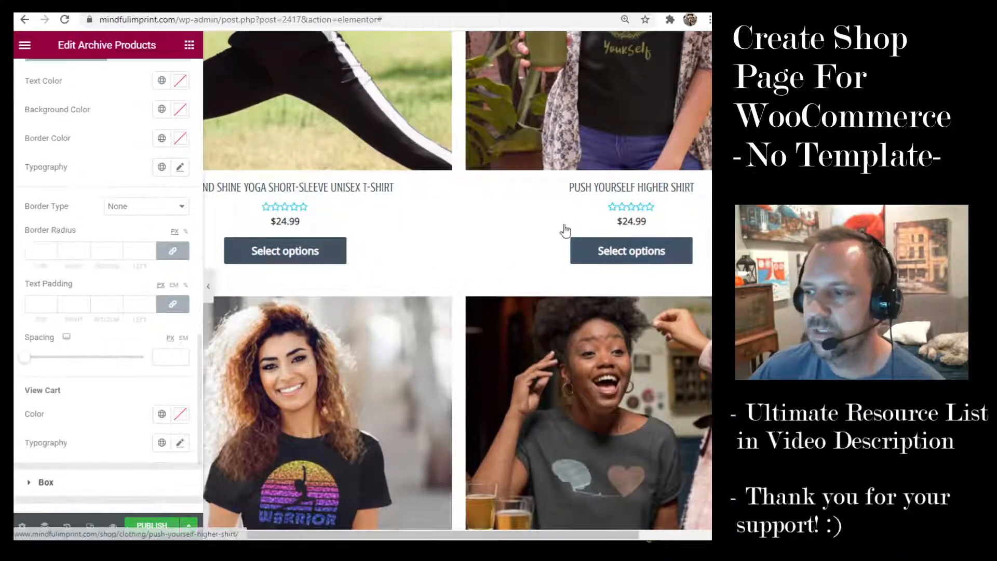
scroll(77, 327, down, 2)
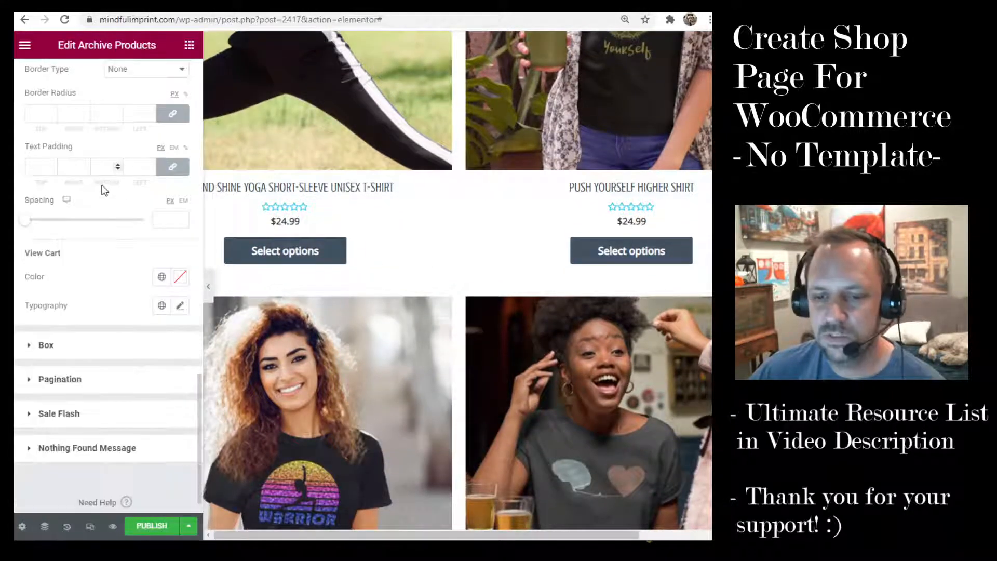
click(45, 345)
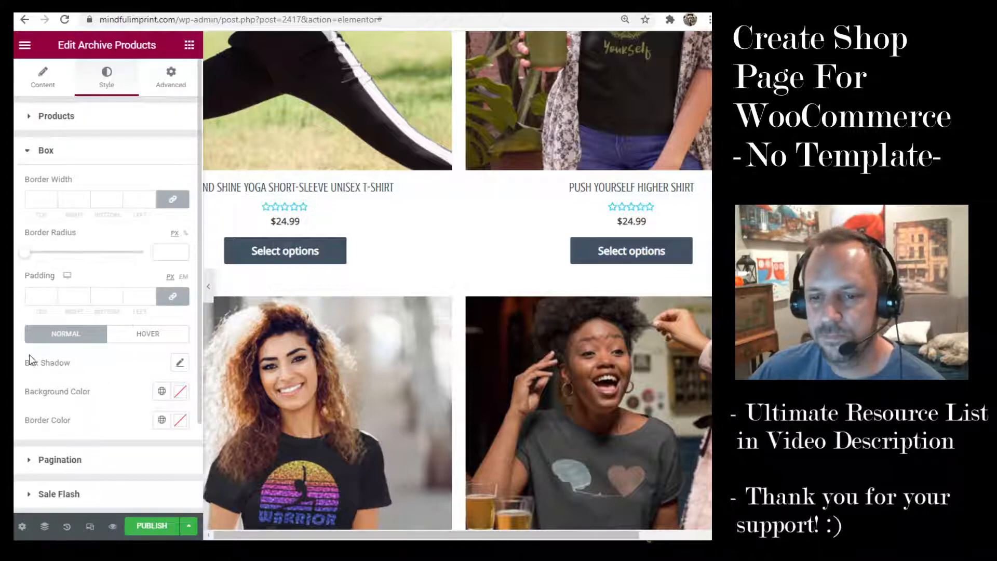
click(180, 391)
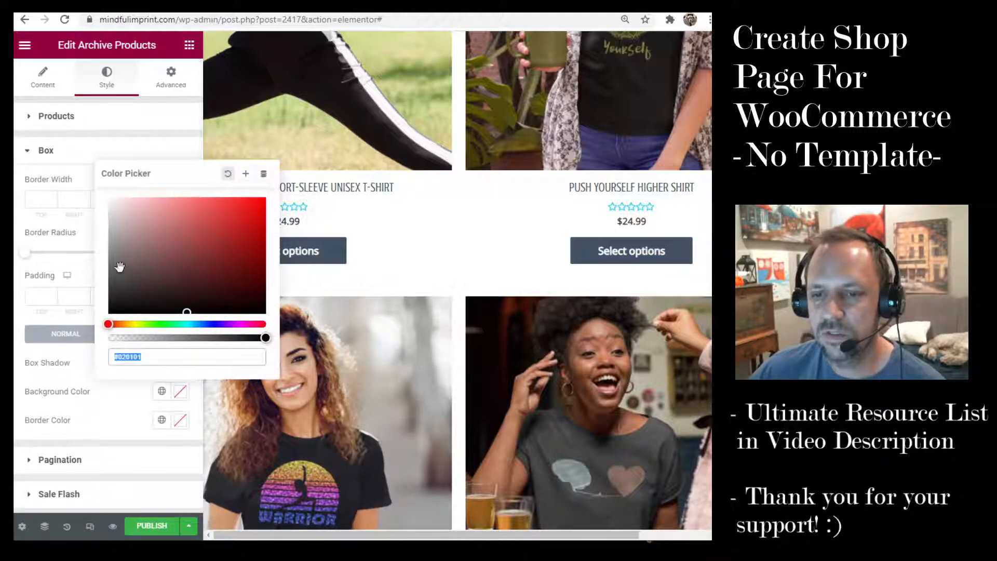
click(109, 233)
drag(105, 231, 92, 210)
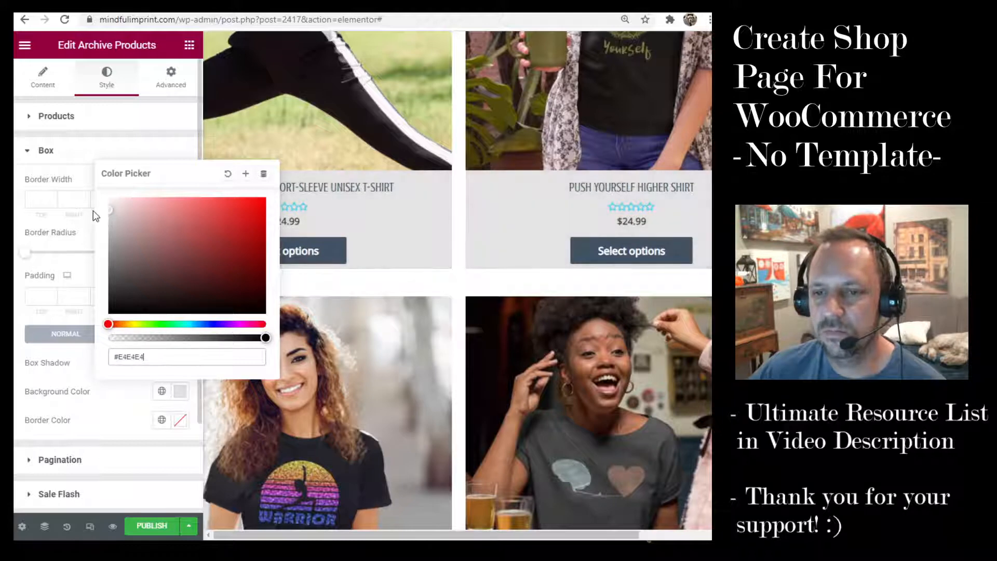
click(169, 149)
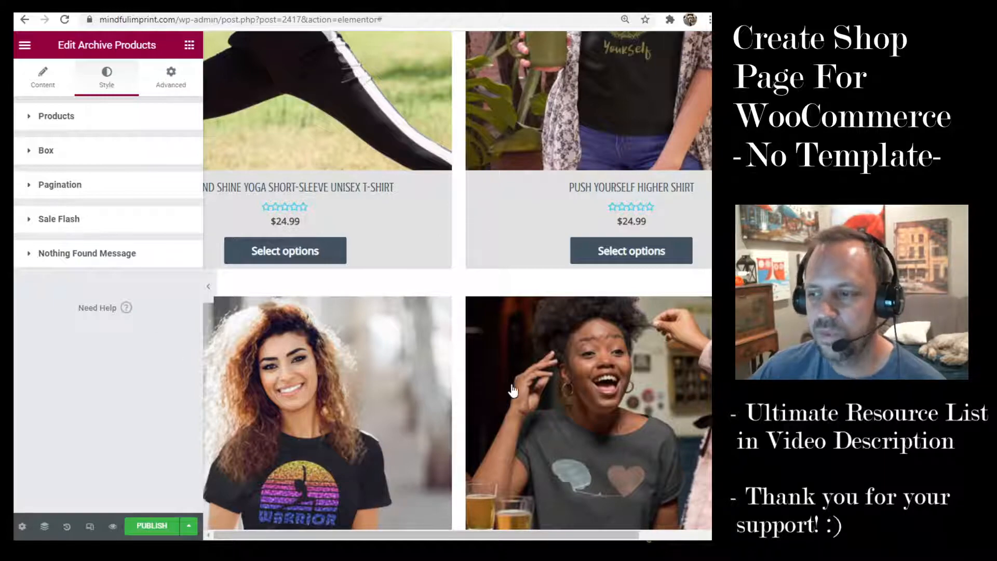
Step: Add the Archive Title widget above the product grid, directly over the result count
scroll(506, 363, up, 5)
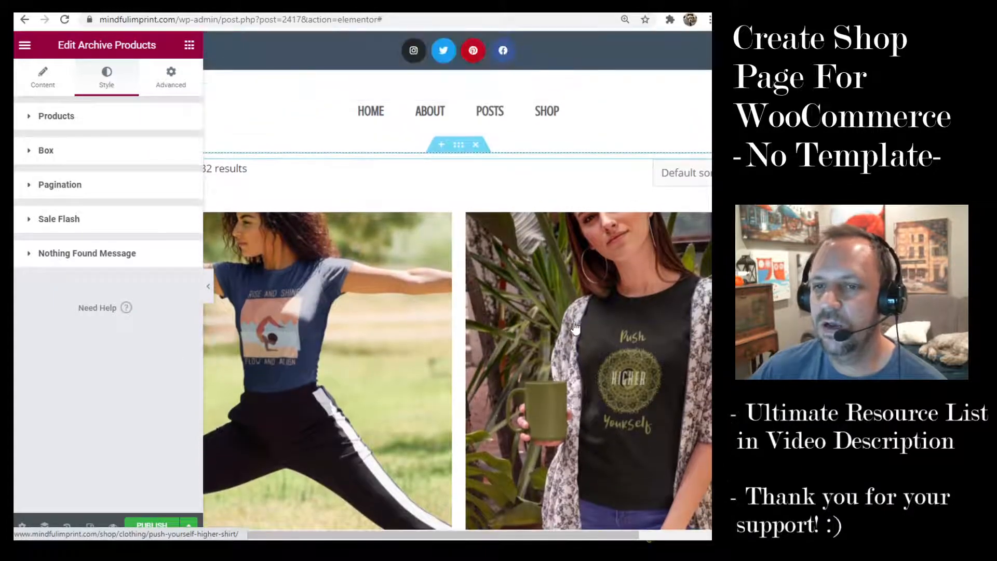
click(189, 45)
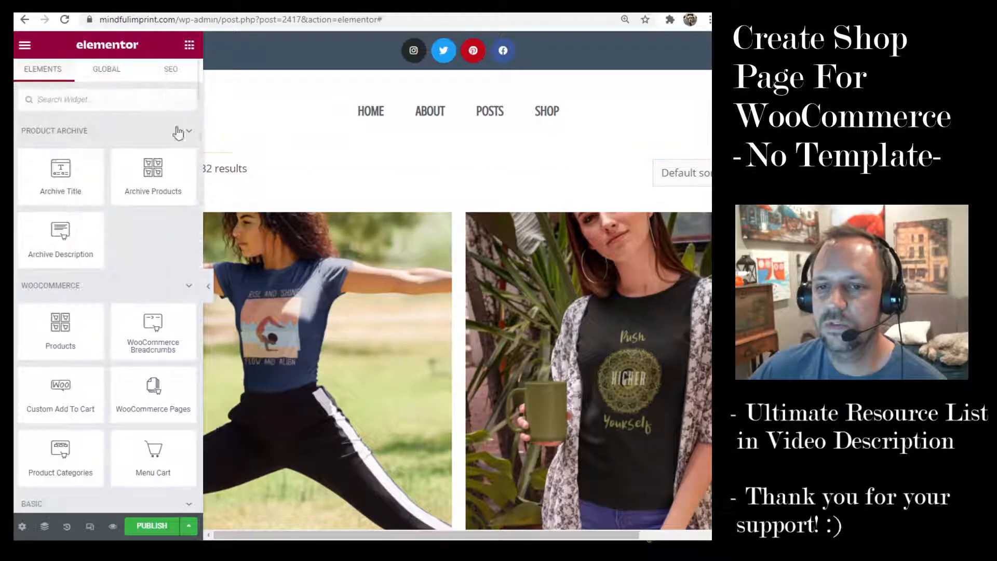
drag(61, 172, 432, 175)
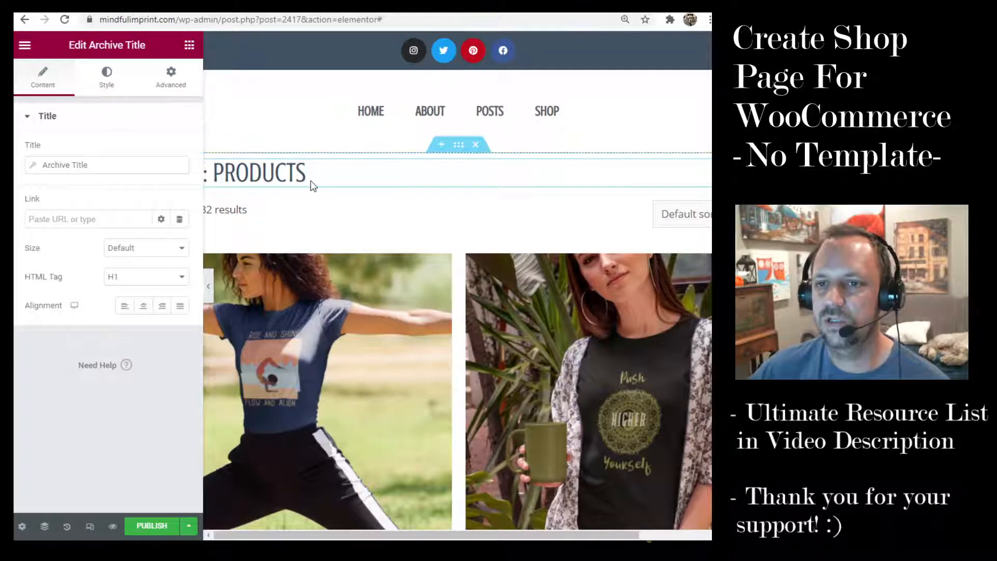
Step: Add a Heading widget directly above the archive title
click(188, 45)
scroll(149, 190, down, 3)
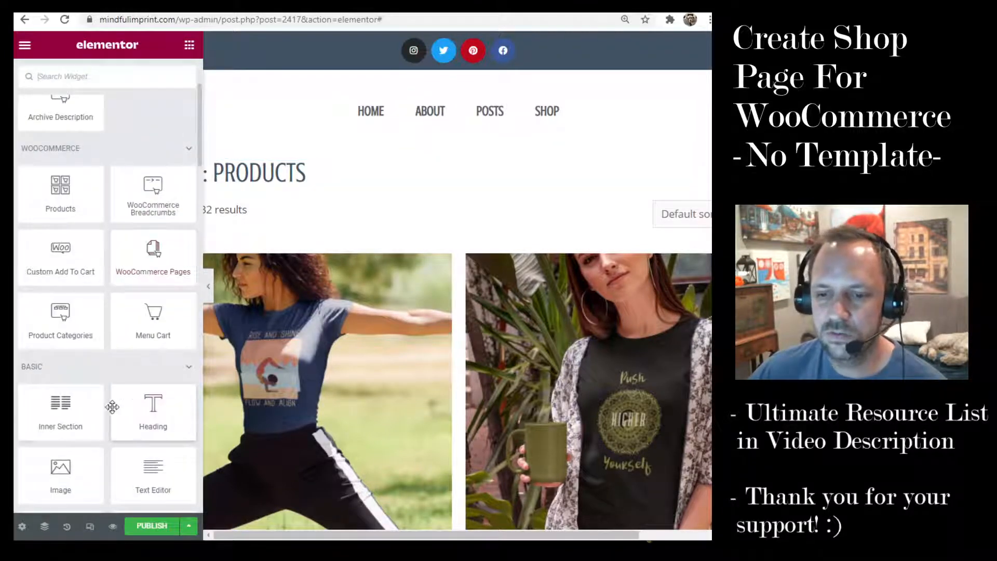
drag(154, 404, 445, 167)
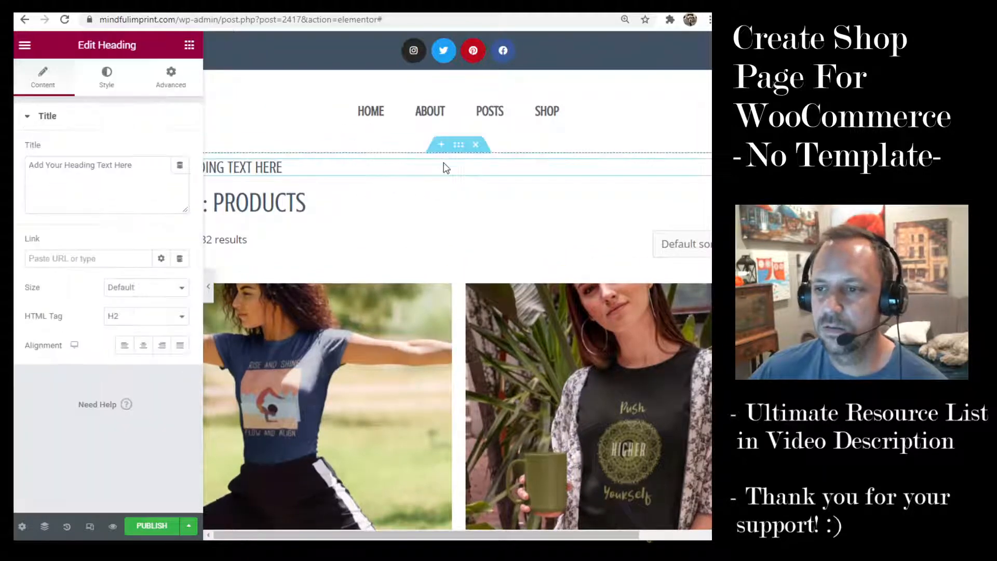
Step: Center the new heading, set its text to "Shop" and its HTML tag to H1, and preview the page at full width
click(144, 345)
drag(131, 165, 15, 170)
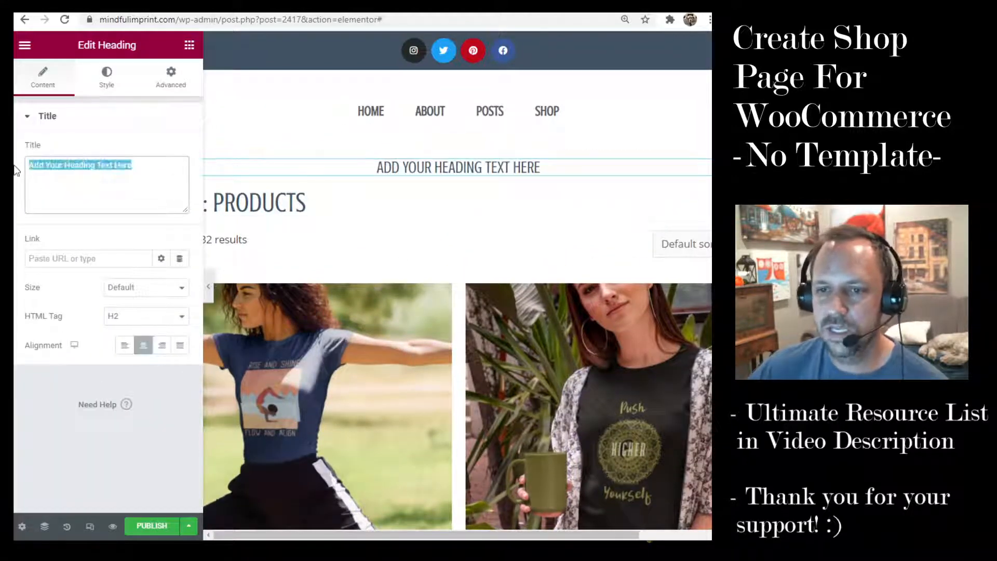
text(Shop)
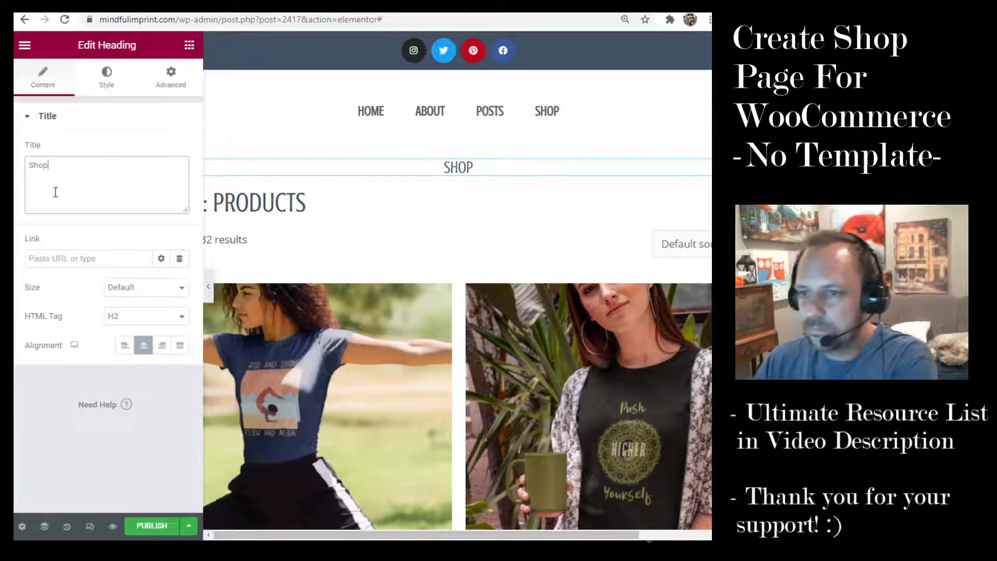
click(171, 316)
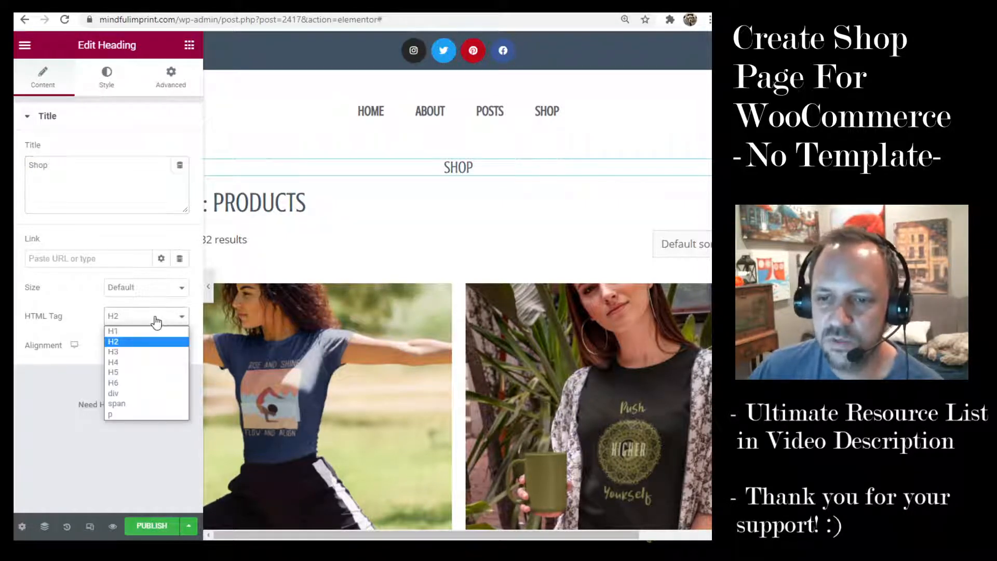
click(127, 327)
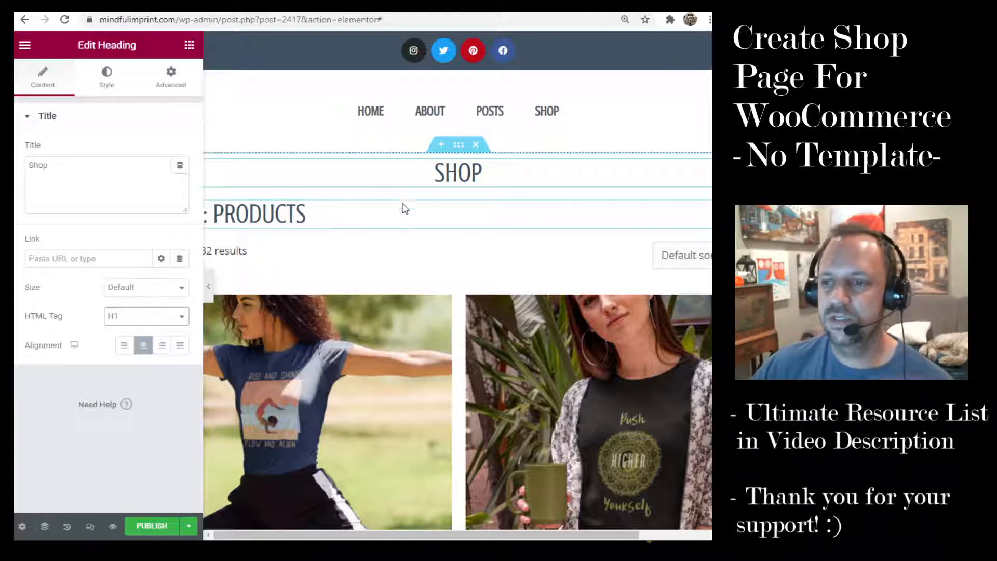
click(208, 286)
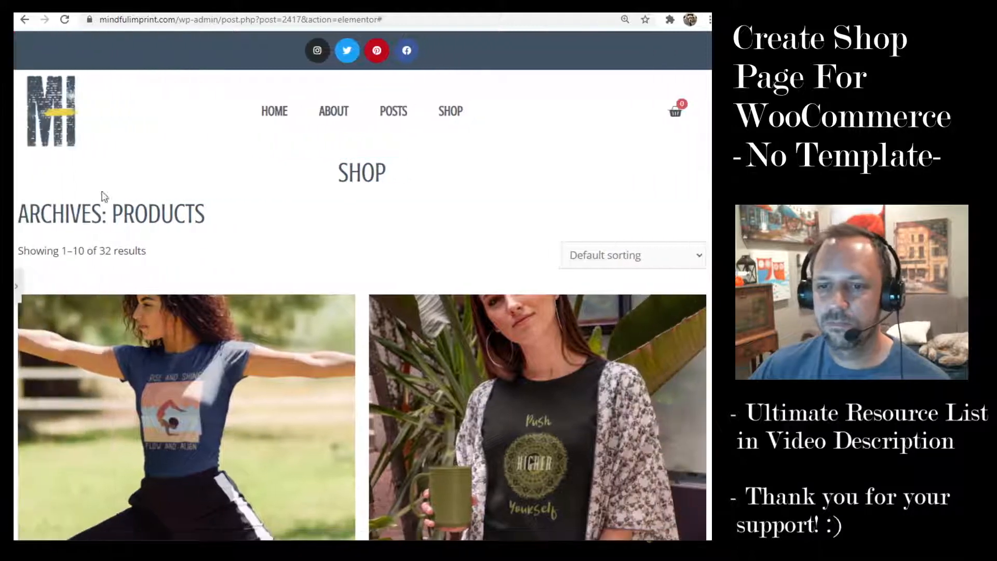
click(17, 288)
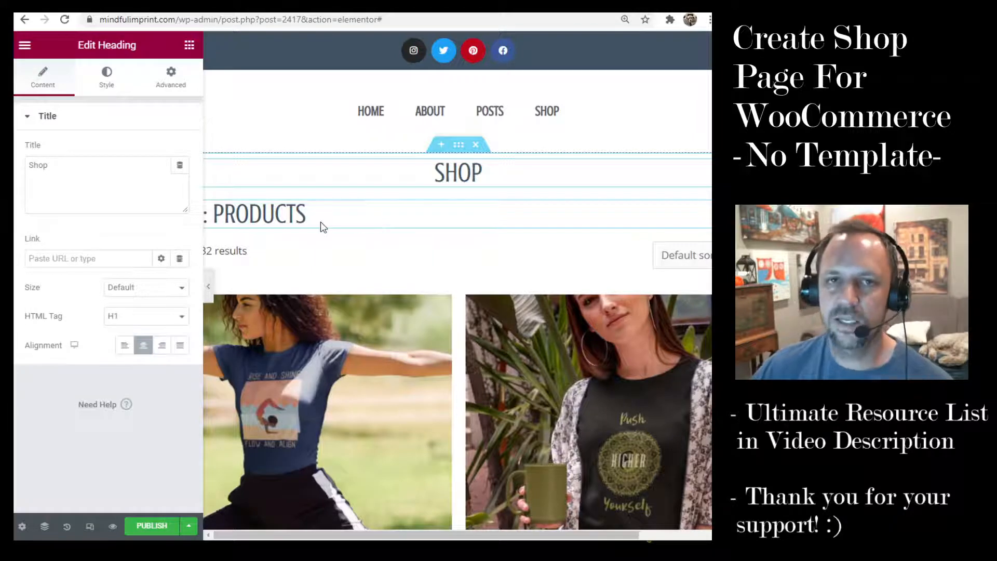
Step: Try turning off the Include Context option of the archive title and preview the page at full width
click(384, 222)
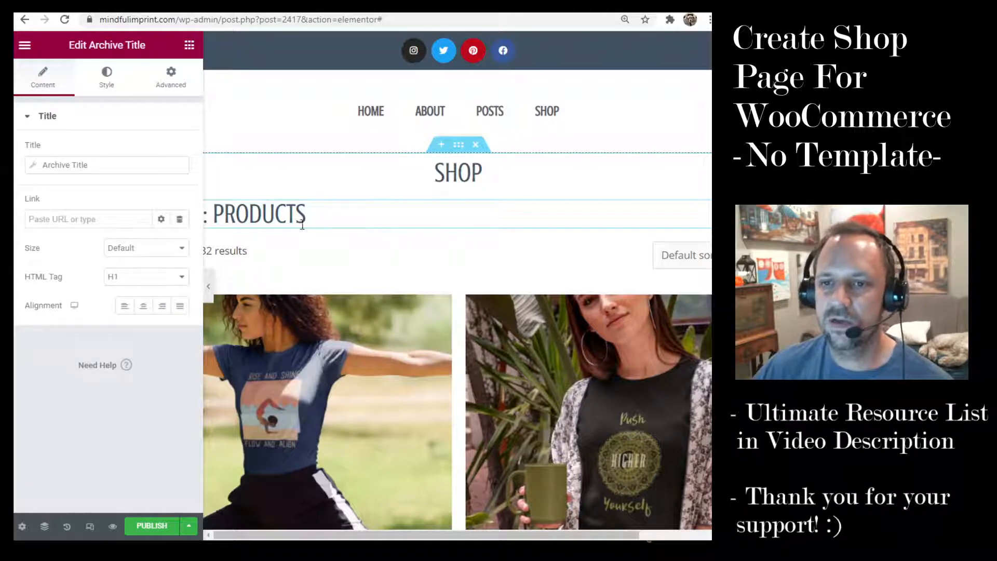
click(106, 78)
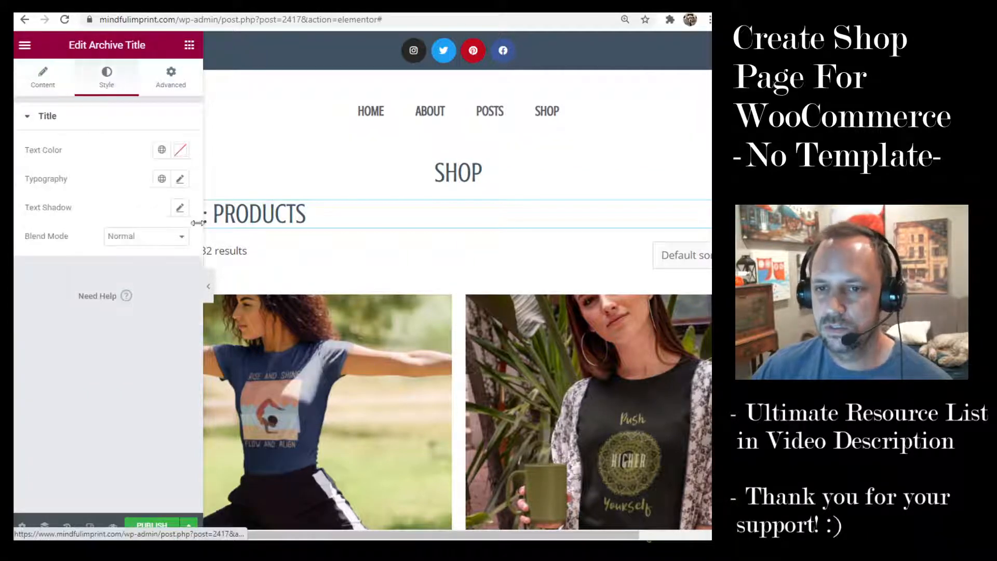
click(46, 76)
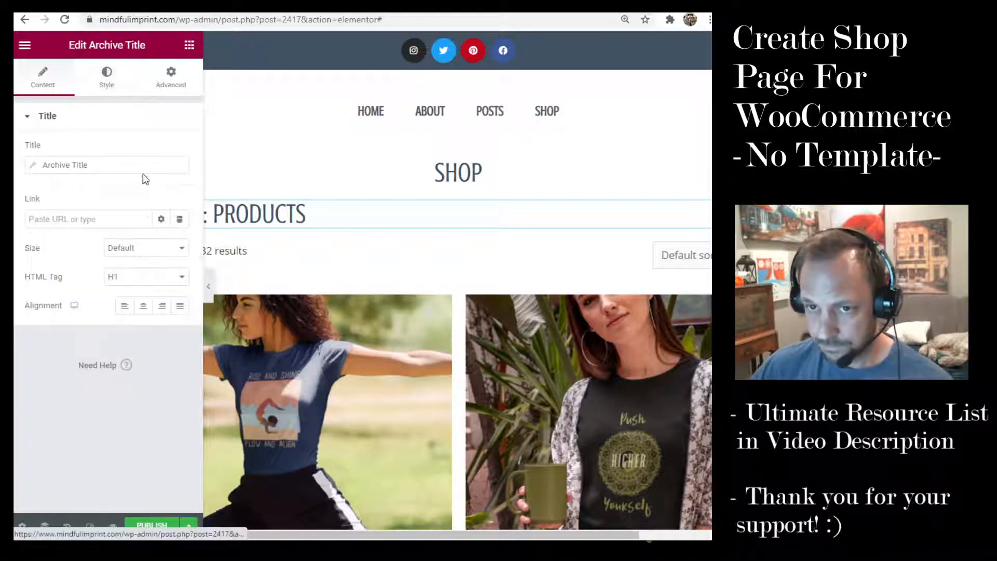
click(112, 167)
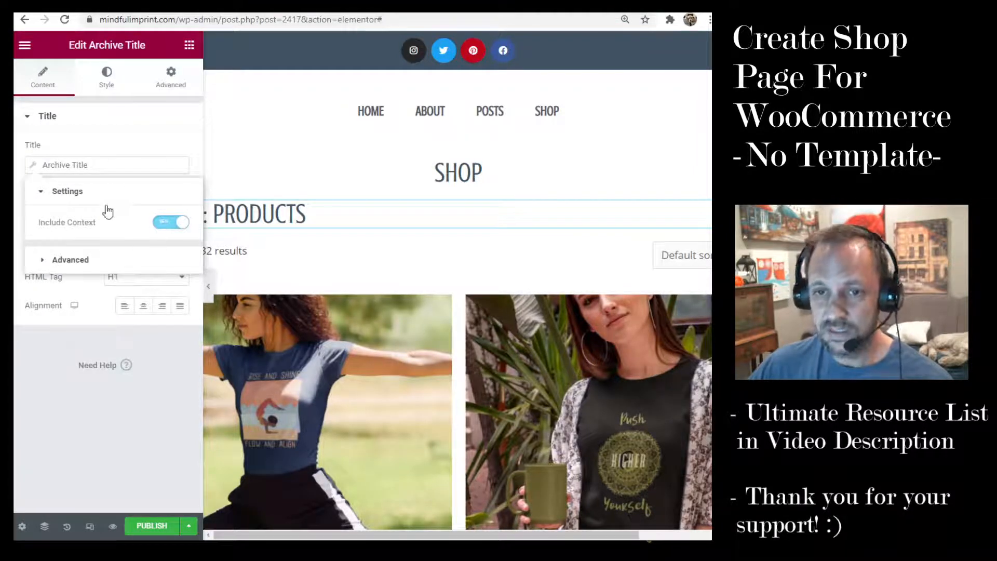
click(180, 223)
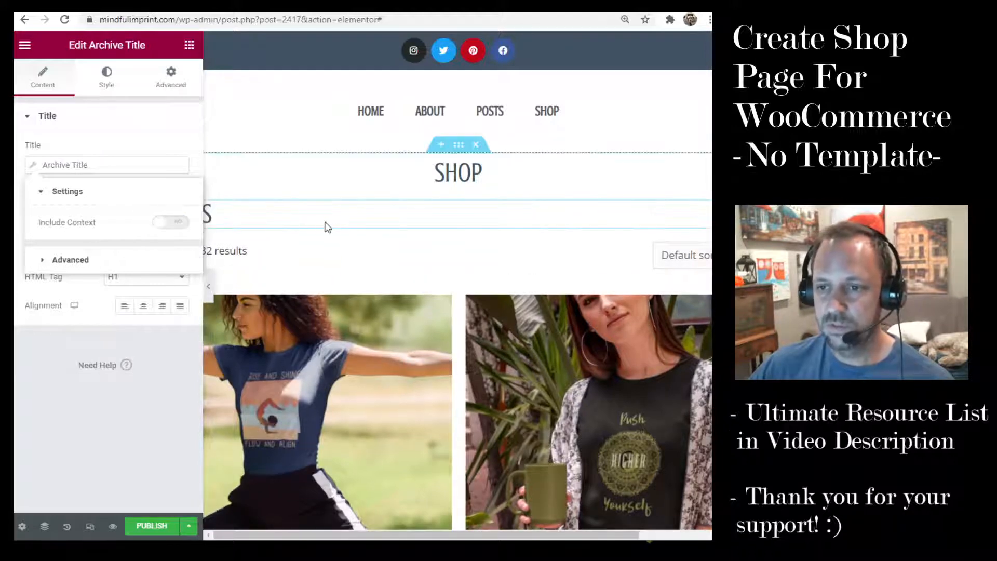
click(208, 286)
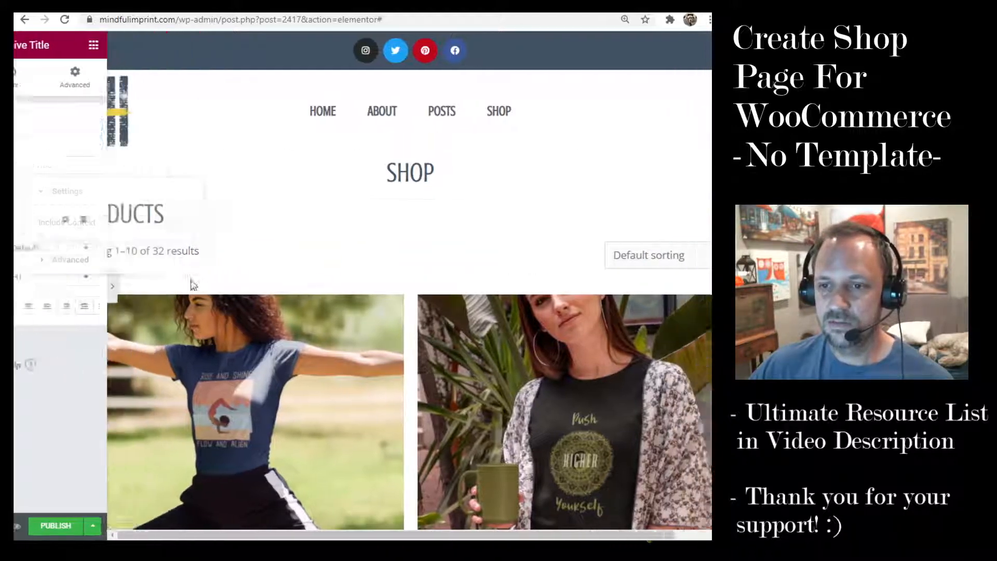
click(17, 286)
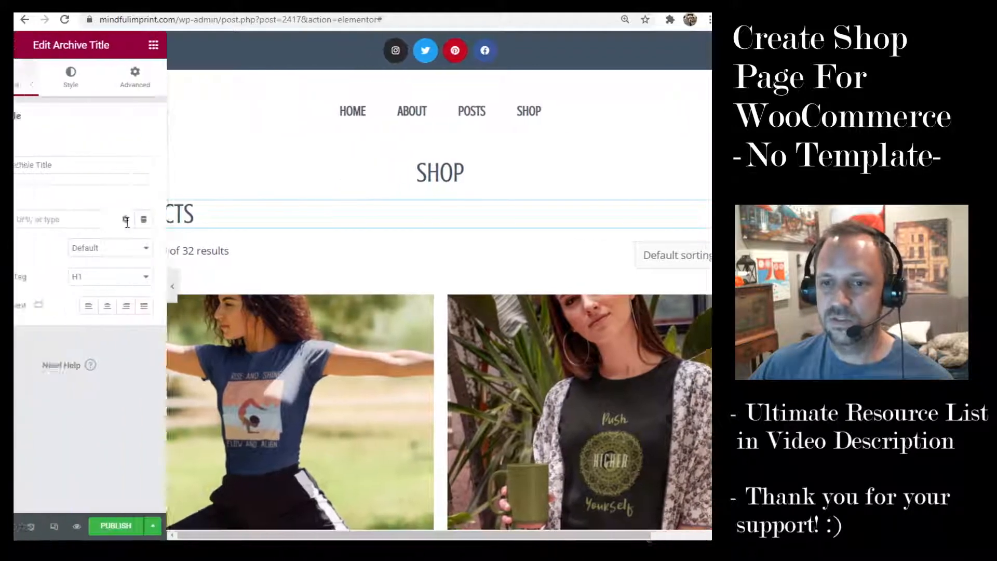
Step: Turn the Include Context option of the archive title back on
click(79, 165)
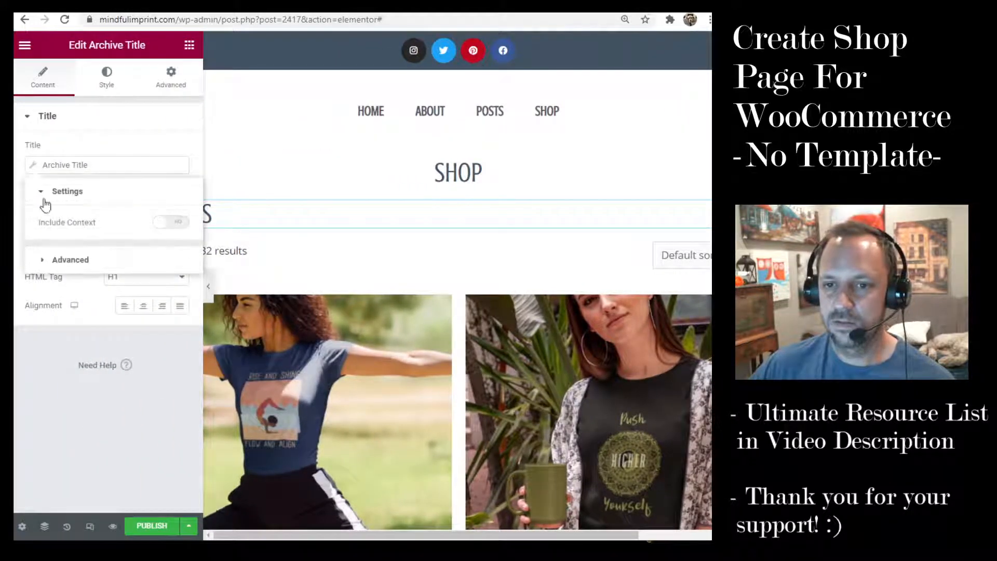
click(164, 224)
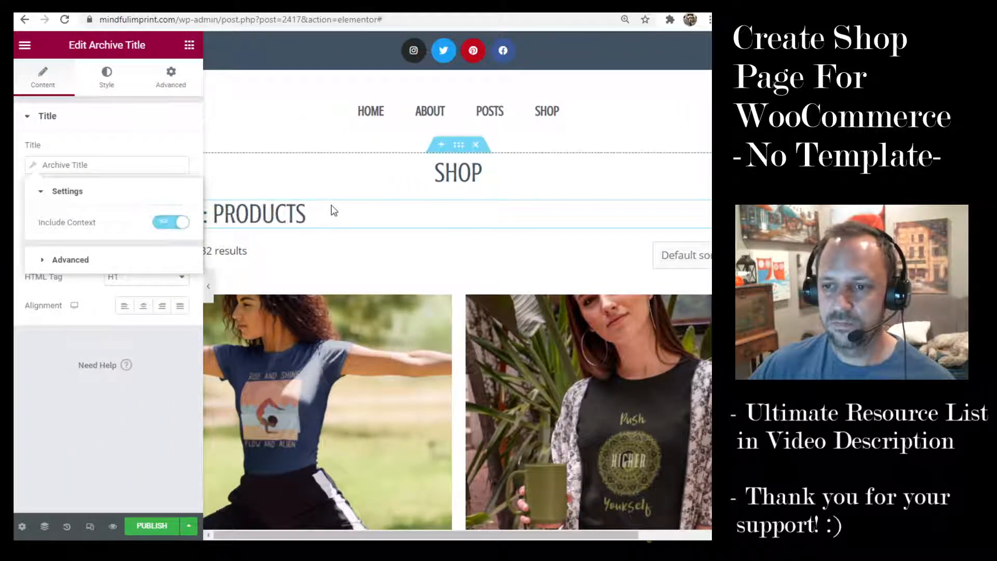
click(189, 150)
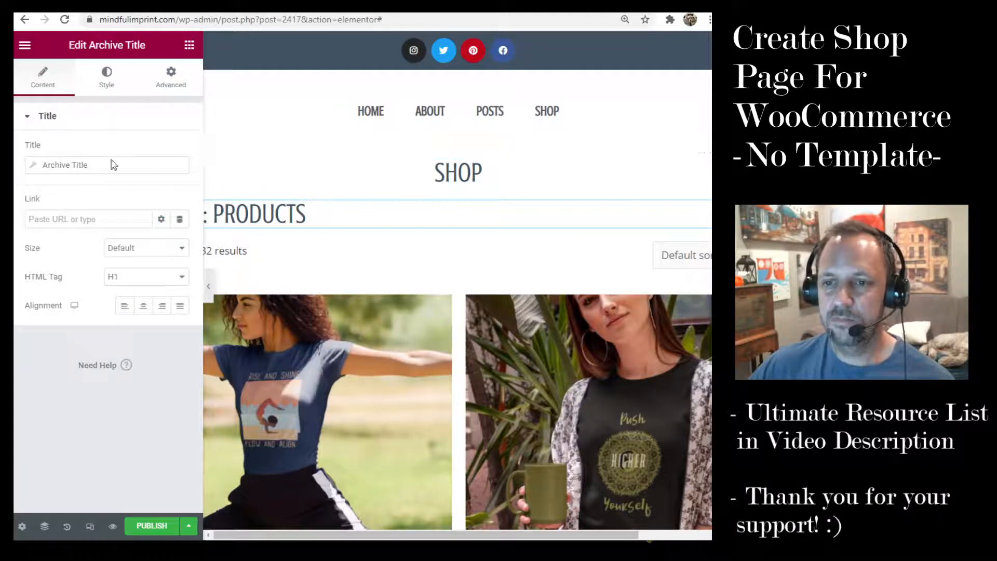
click(78, 164)
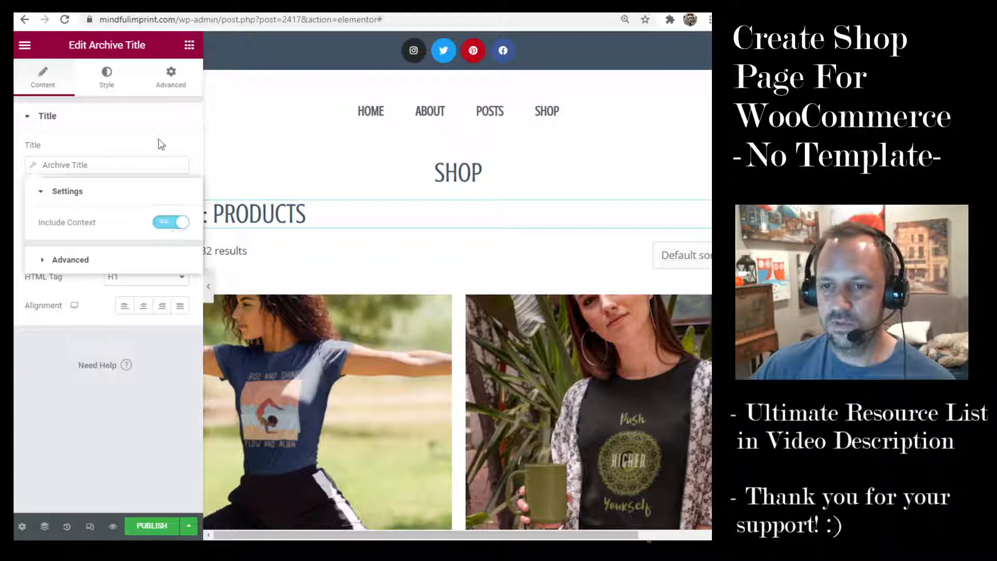
click(171, 142)
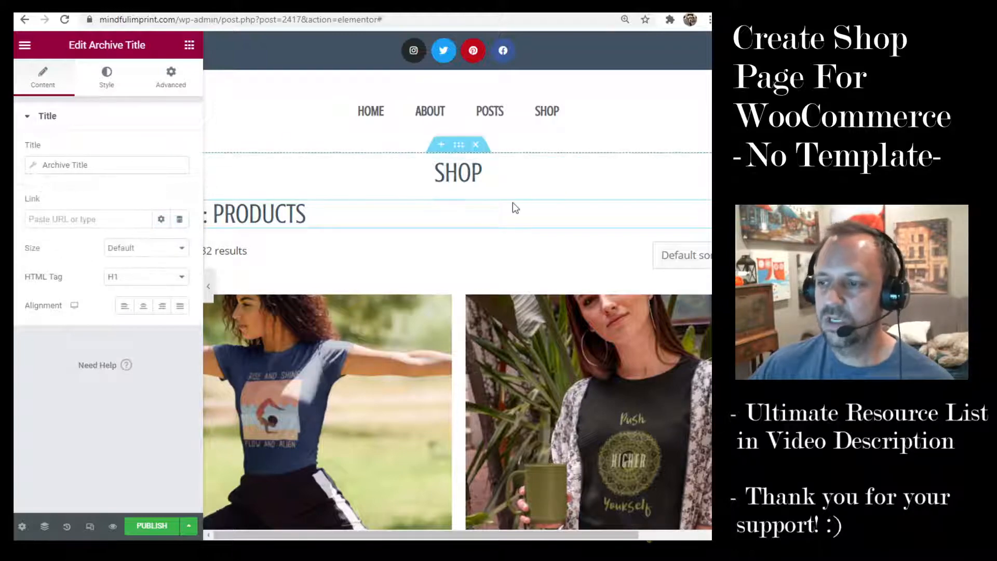
scroll(555, 310, down, 15)
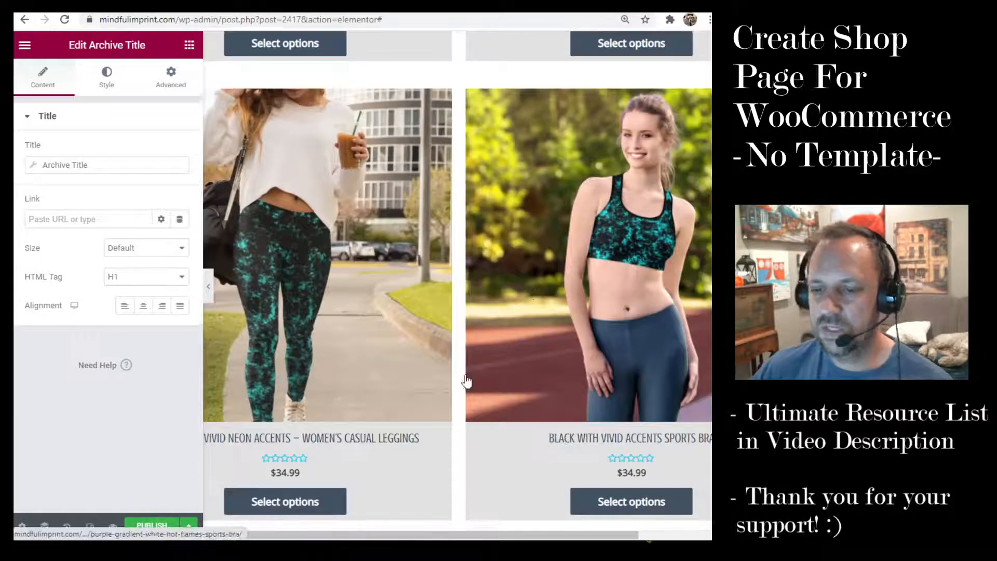
click(151, 526)
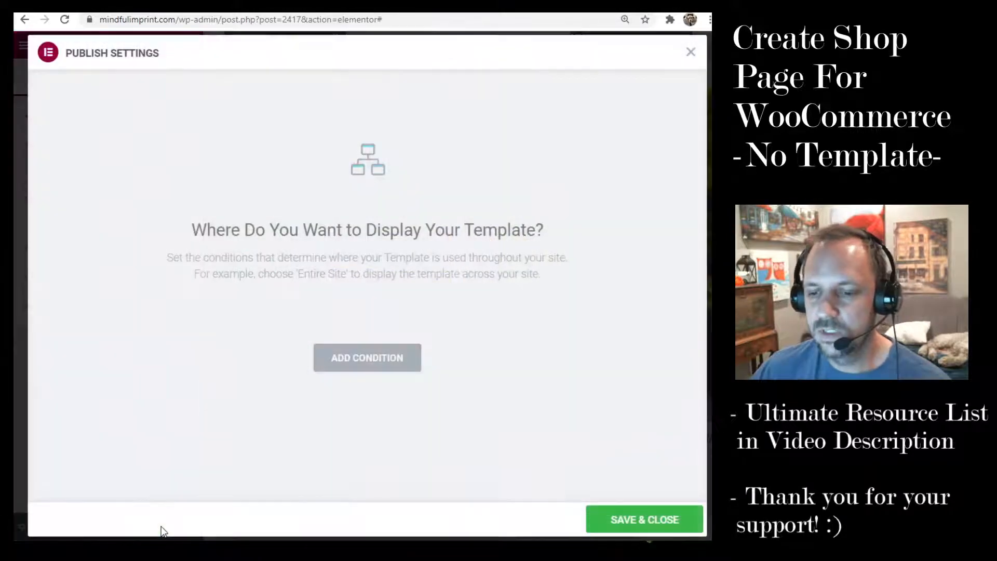
click(690, 54)
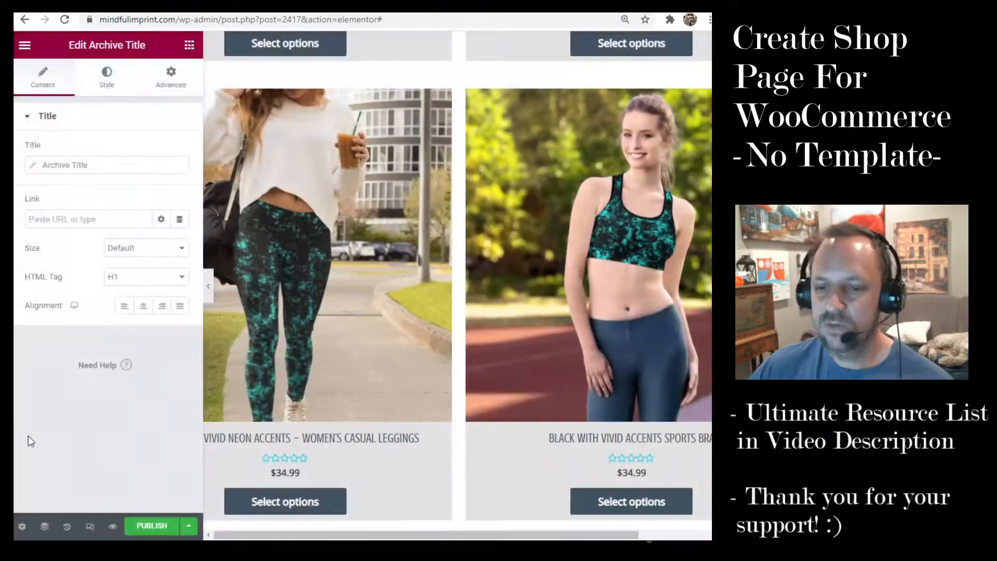
Step: Open the Products Archive settings and review the template title and the available Page Layout options
click(21, 527)
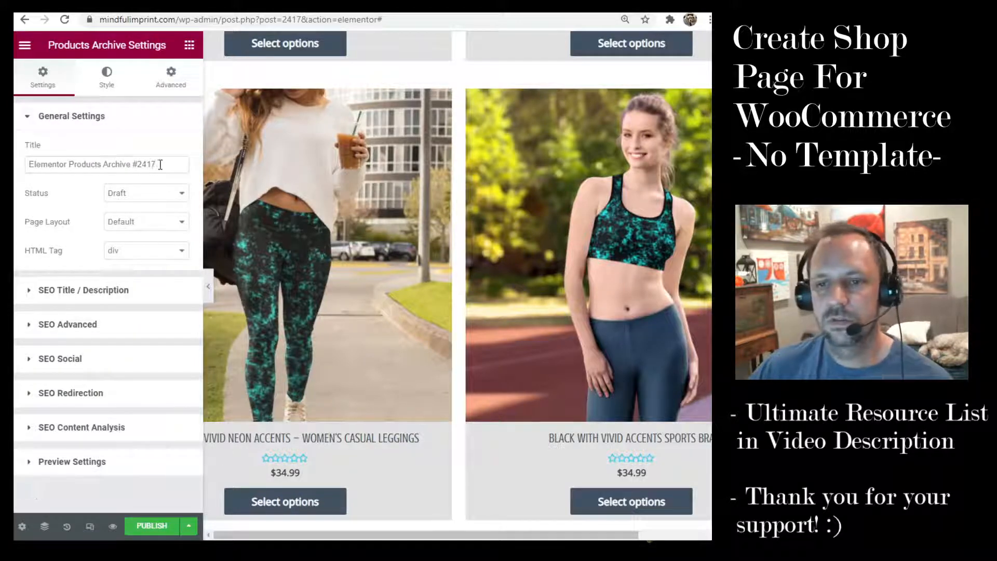
drag(160, 164, 27, 165)
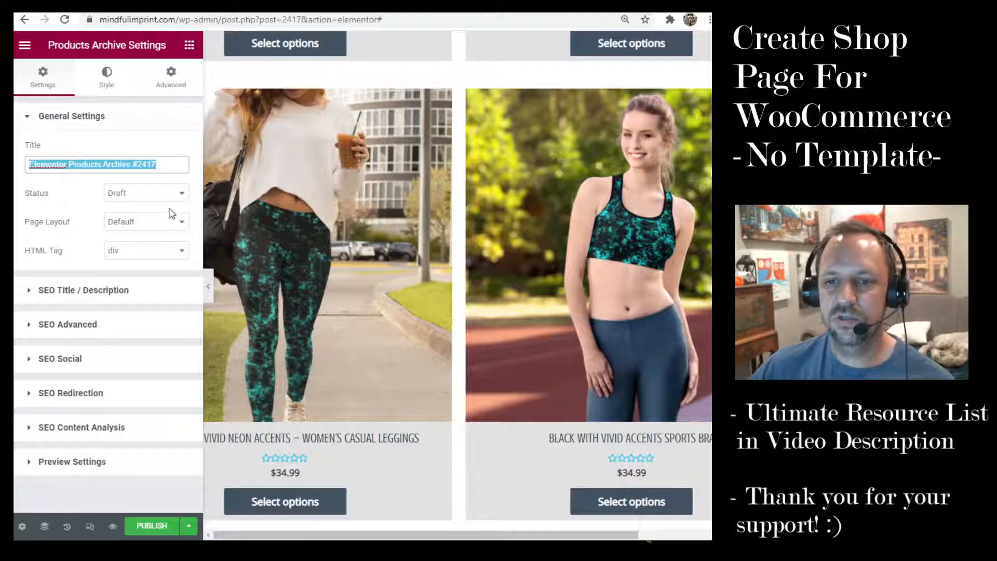
click(141, 223)
click(73, 210)
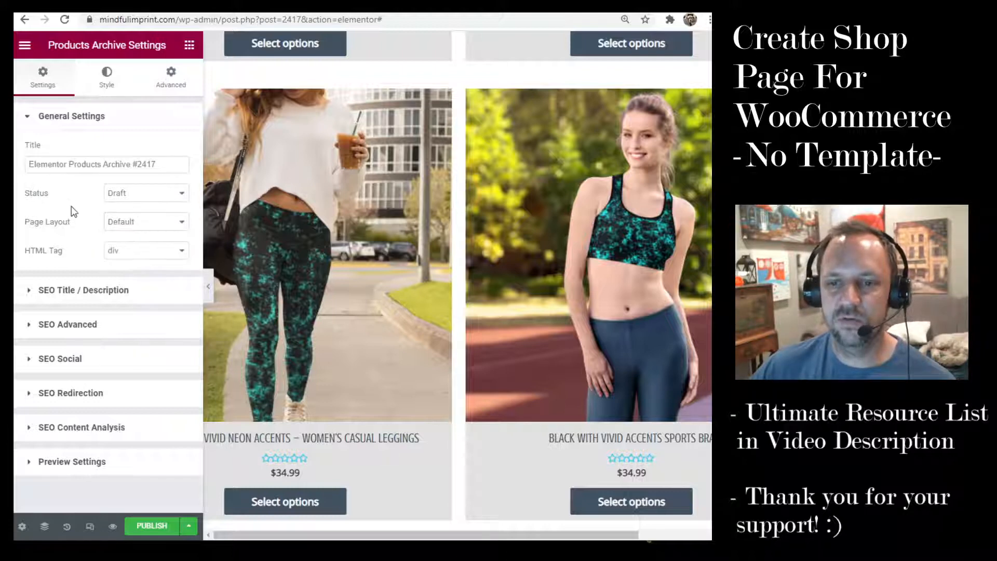
click(130, 222)
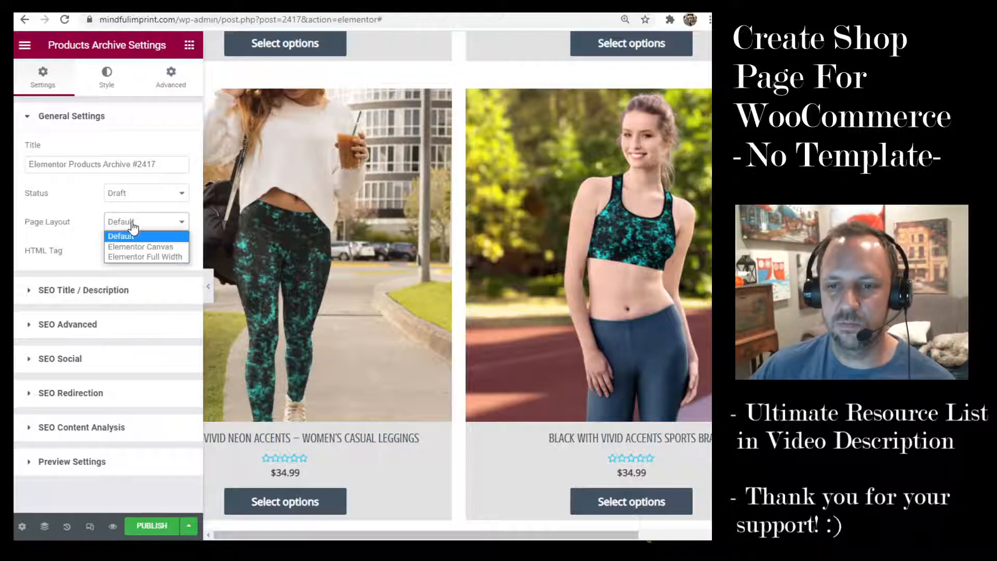
click(79, 213)
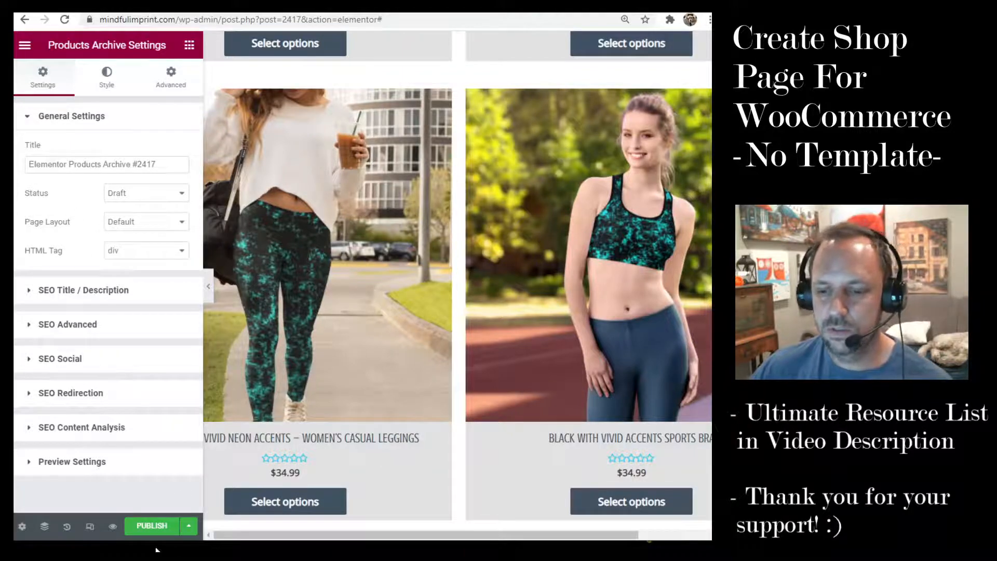
Step: Check the available display conditions, remove the added condition, and publish the template without one
click(156, 525)
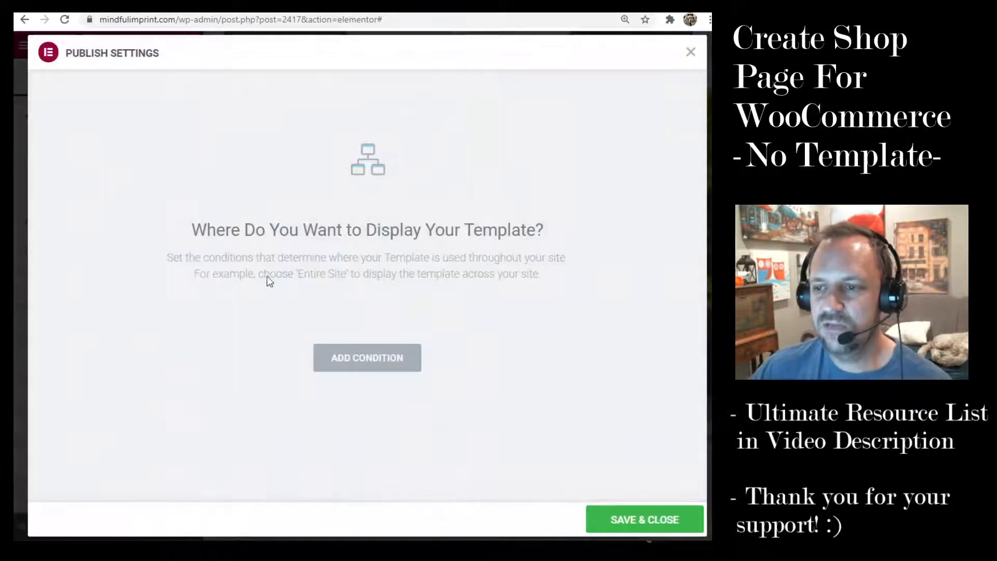
click(372, 357)
click(329, 333)
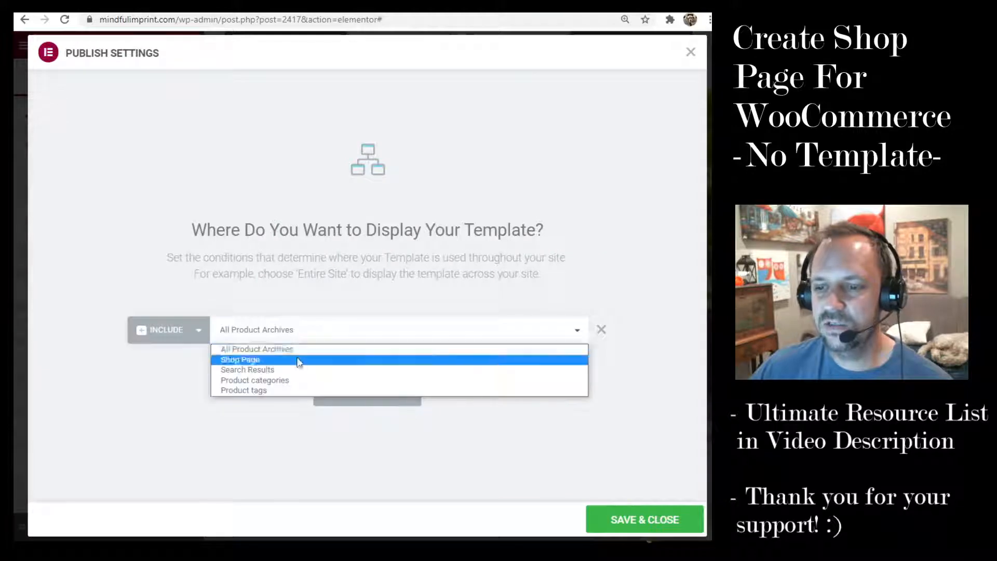
click(392, 291)
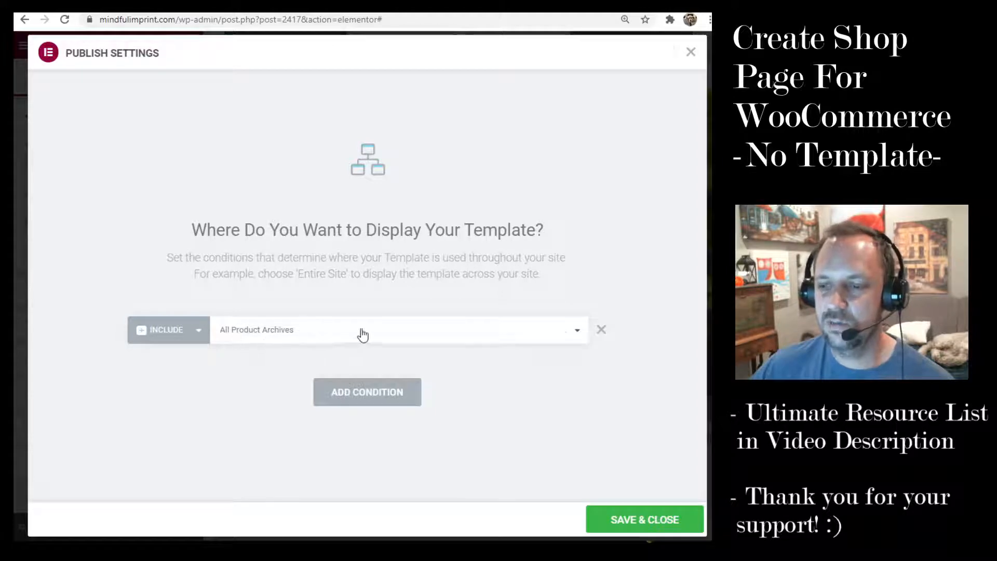
click(601, 329)
click(657, 523)
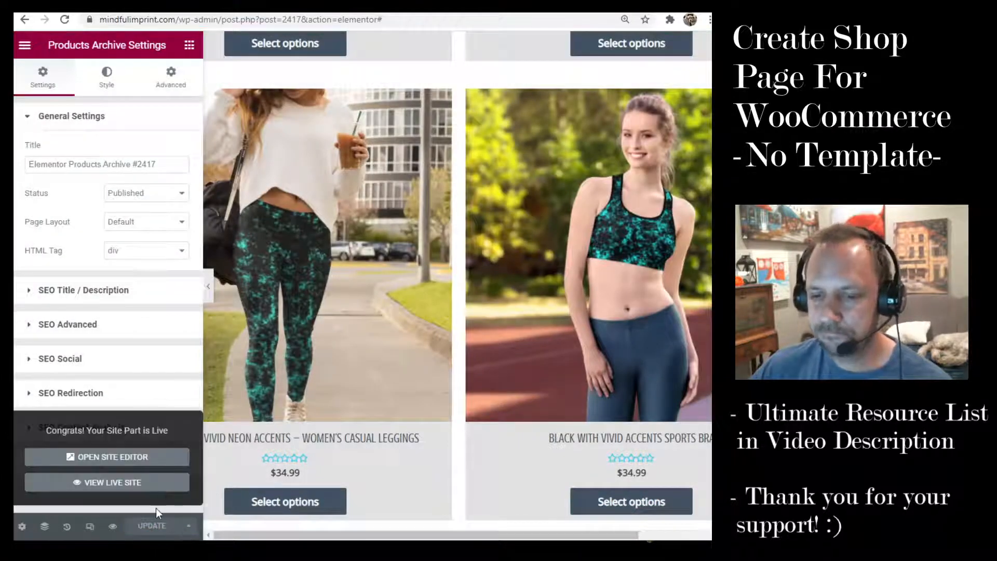
Step: Exit the Elementor editor to the template's edit screen in the WordPress dashboard
click(24, 46)
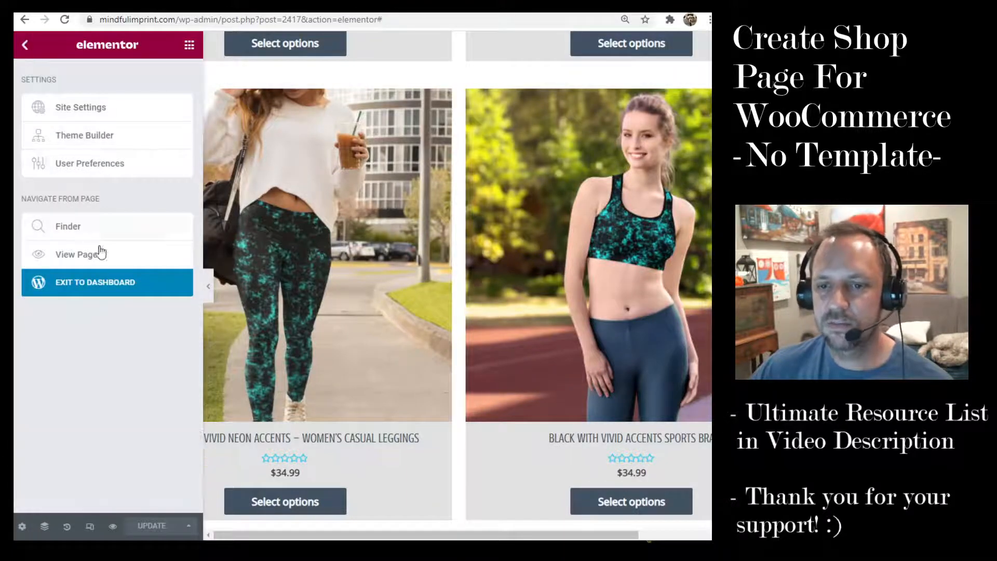
click(116, 282)
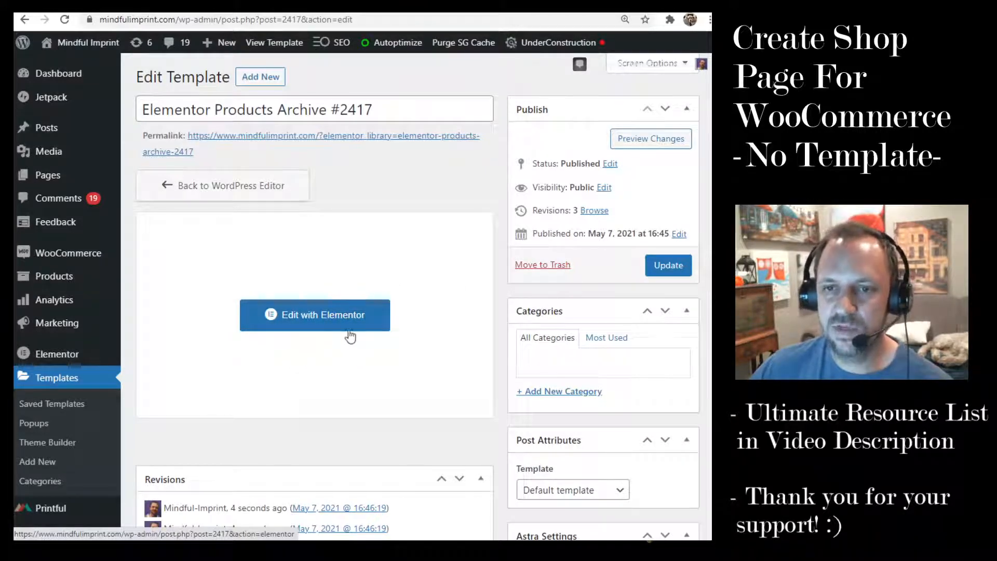
mouse_move(86, 40)
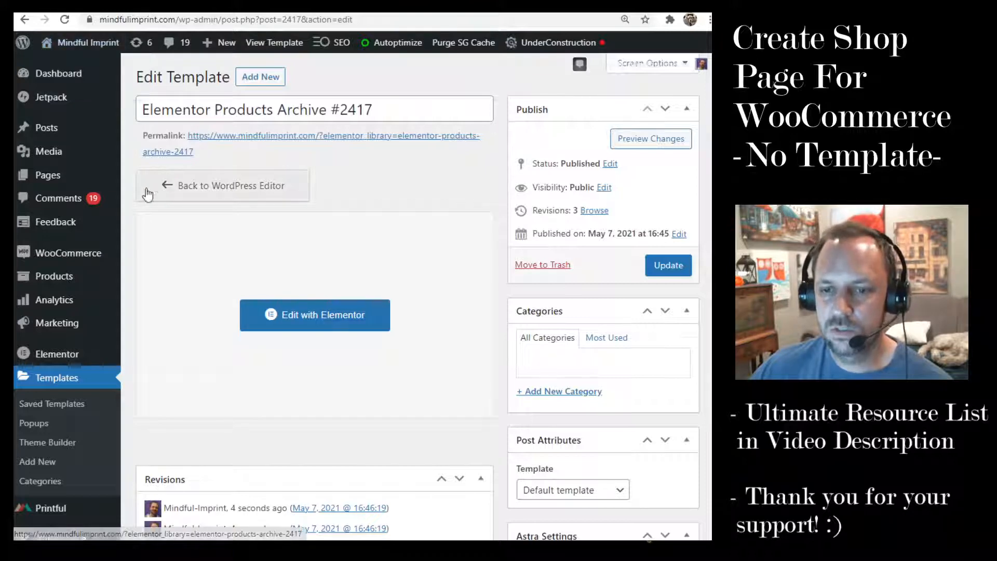
Step: Open the WooCommerce Product Catalog settings in the theme Customizer
scroll(124, 270, down, 3)
mouse_move(85, 352)
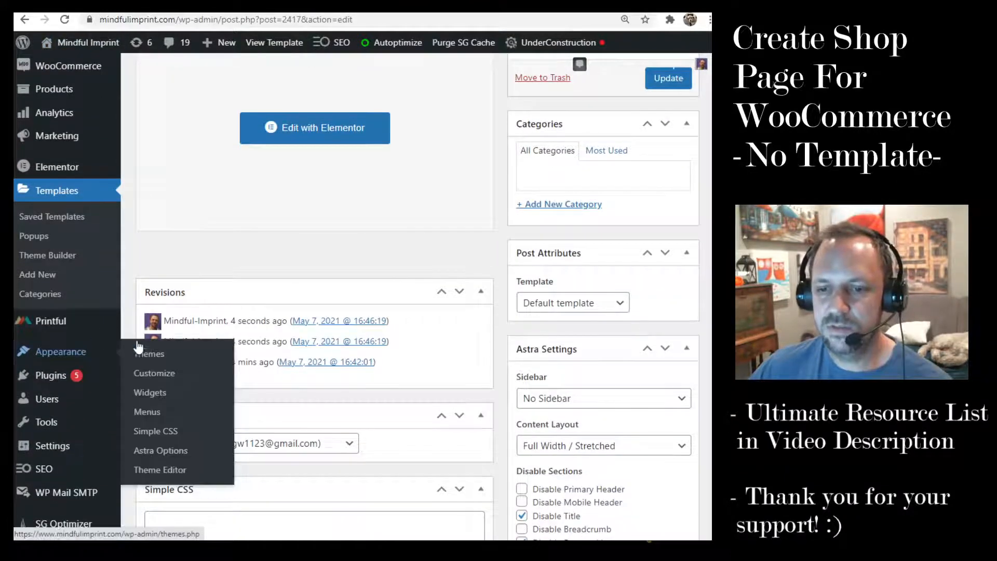
click(168, 374)
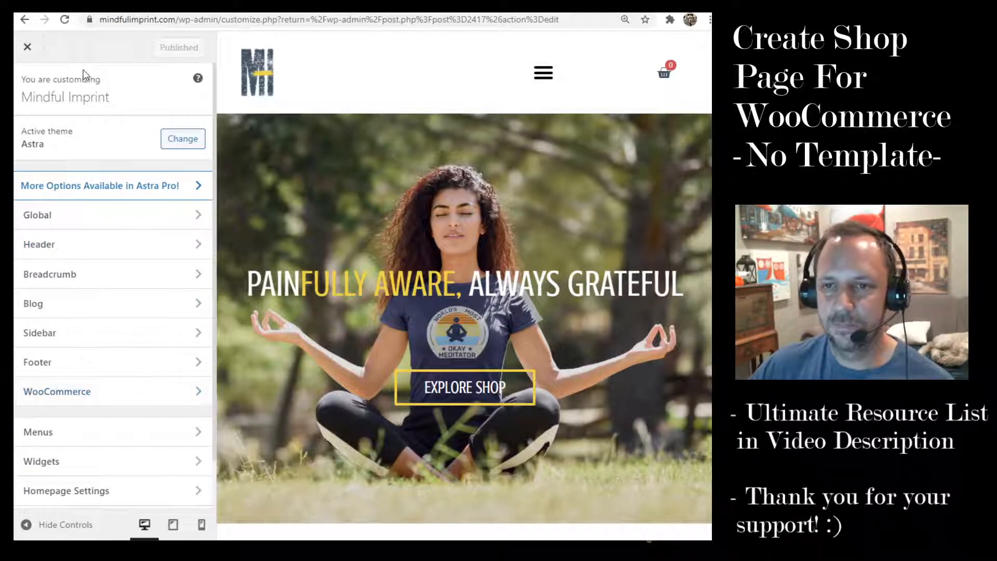
click(72, 392)
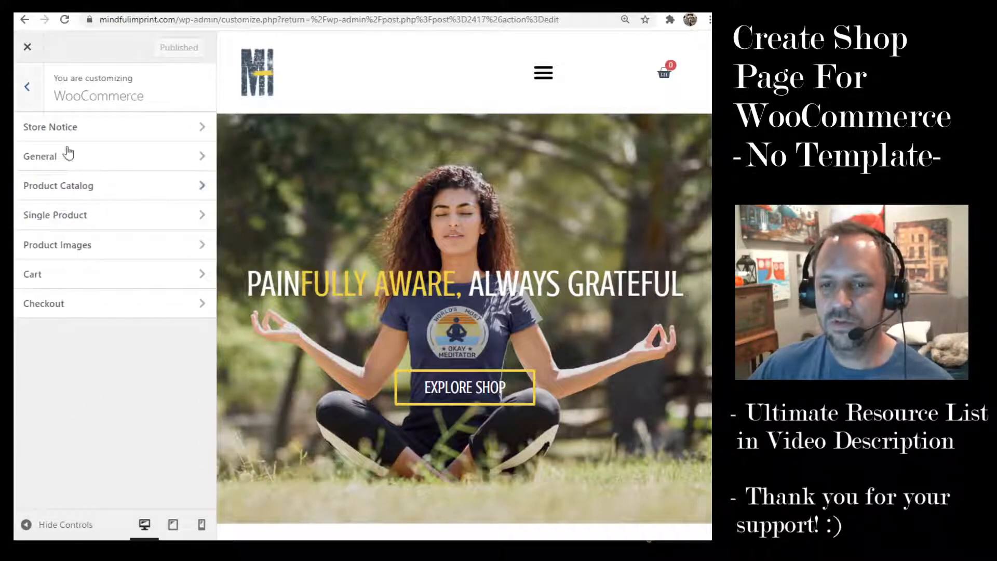
click(71, 186)
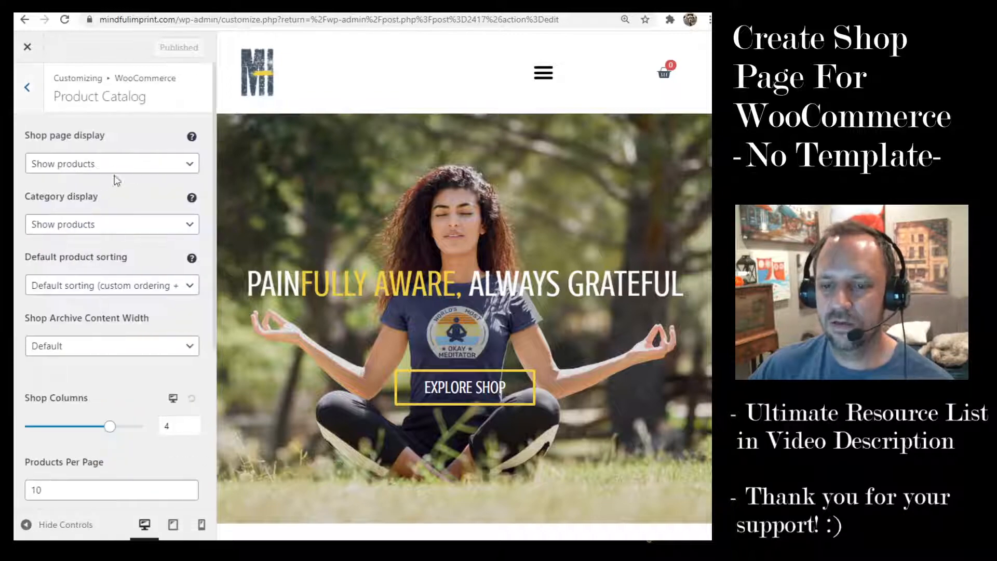
Step: Try showing Ratings, Short Description and Add To Cart in the Shop Product Structure, and hide them again
scroll(114, 176, down, 5)
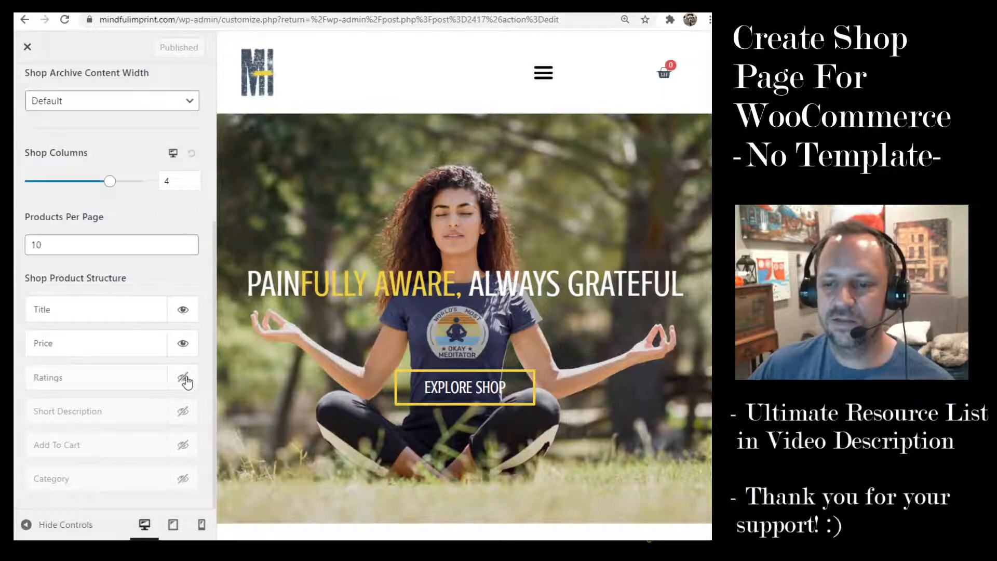
click(184, 379)
click(183, 411)
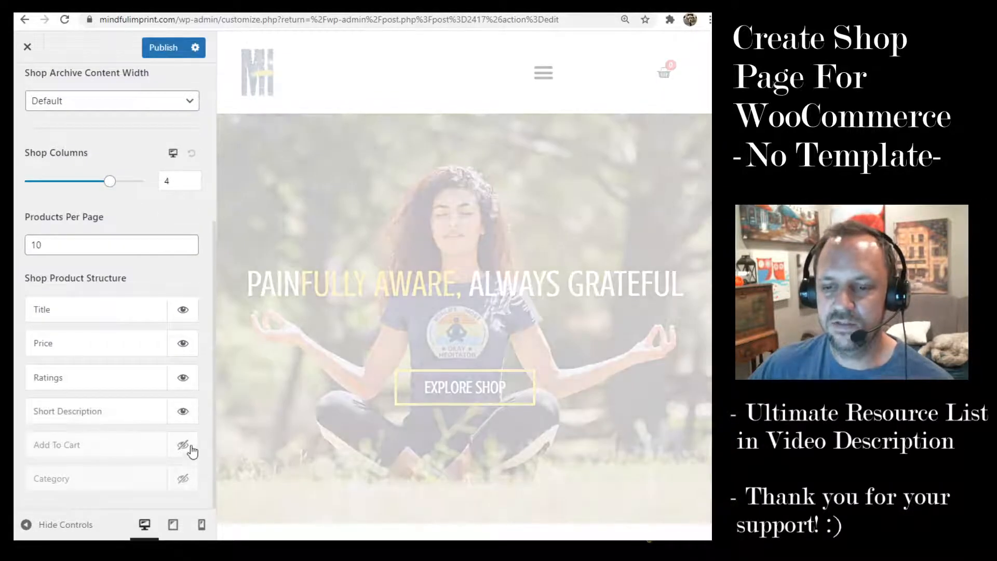
click(185, 448)
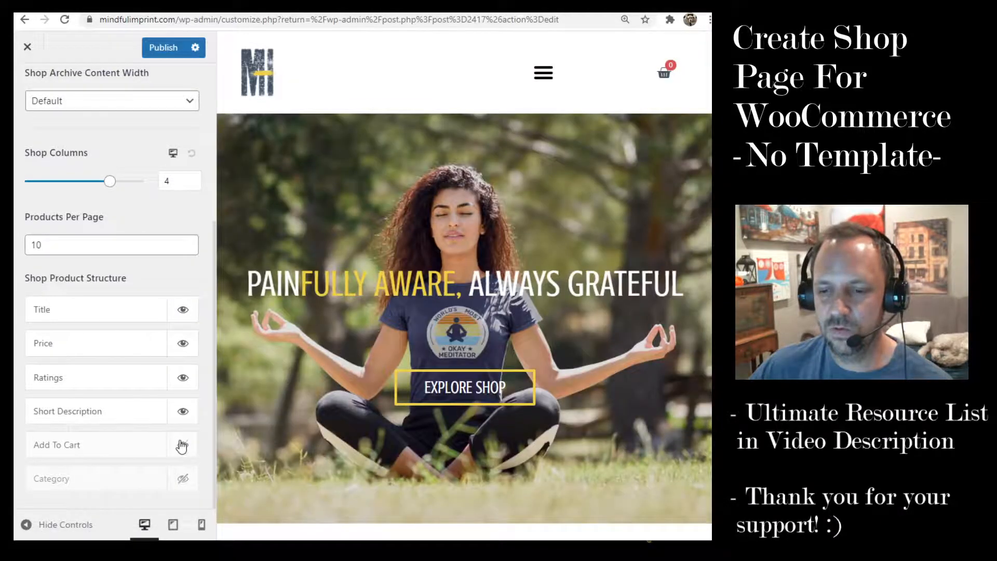
click(182, 411)
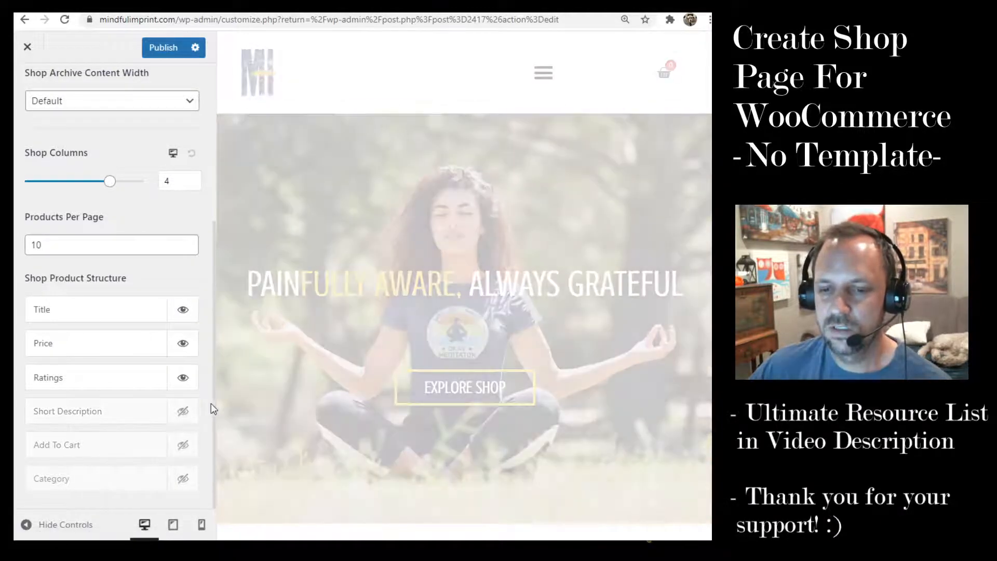
click(183, 378)
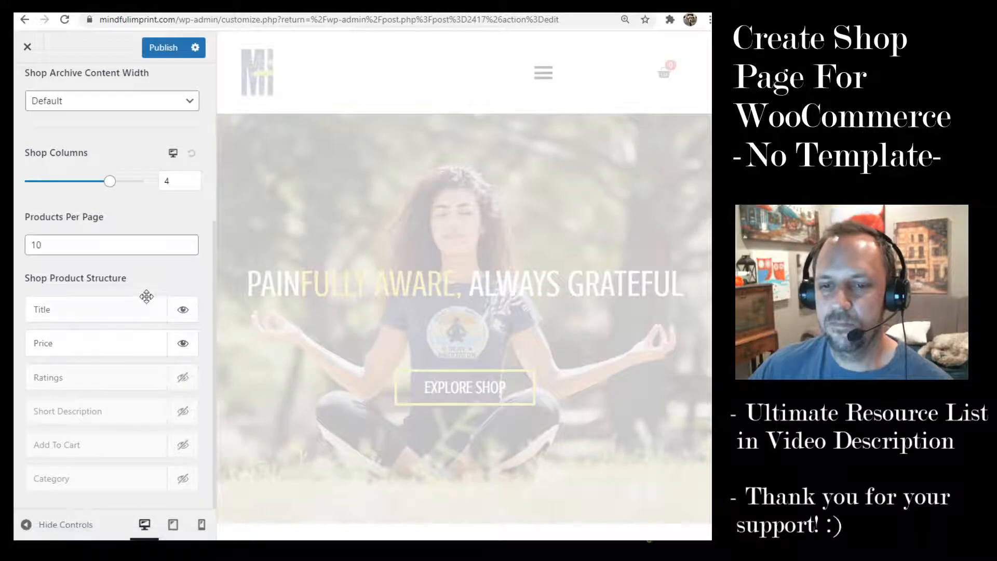
Step: Check the Shop Columns setting for each device size and set the desktop value to 2
scroll(146, 295, up, 1)
scroll(147, 295, up, 4)
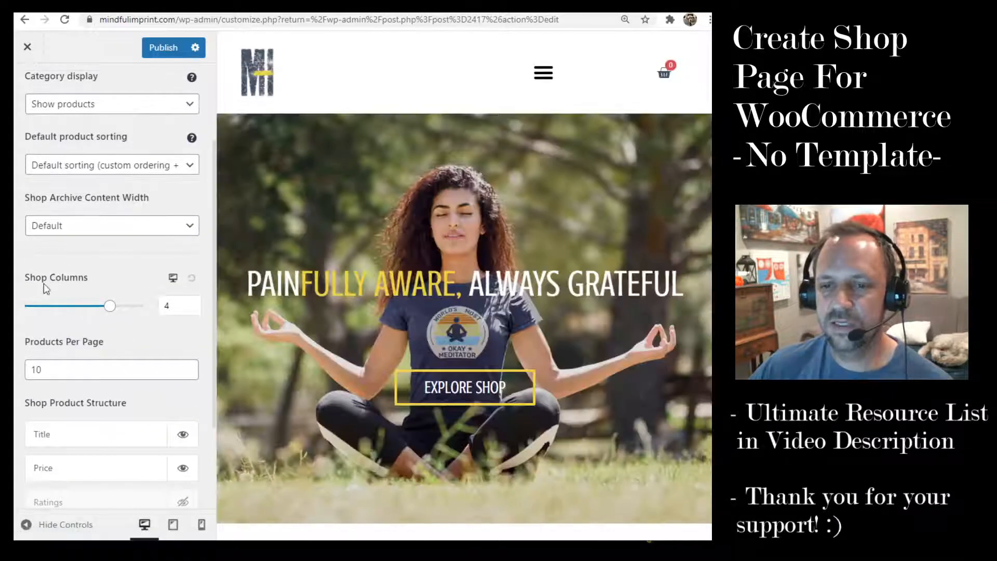
click(175, 282)
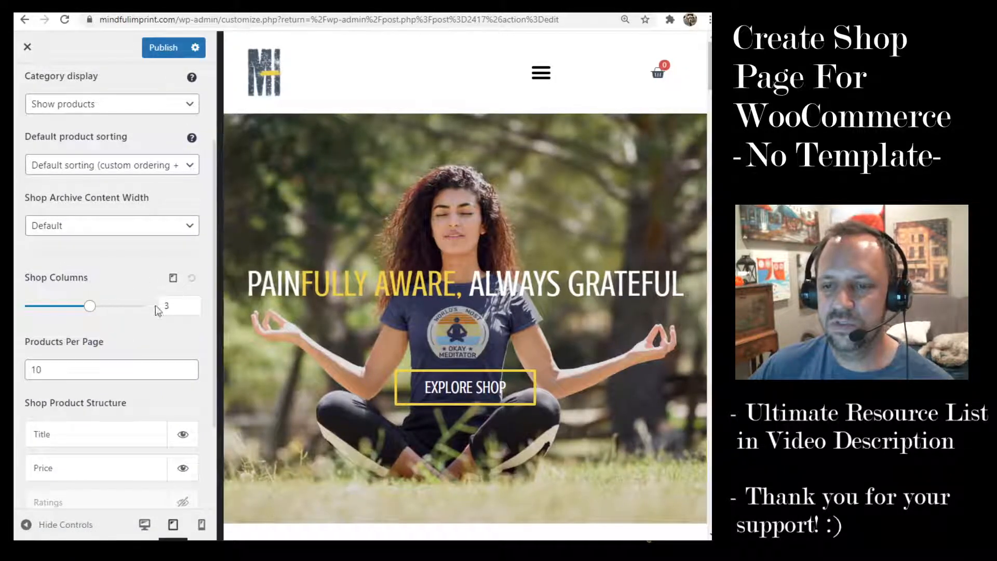
click(173, 282)
click(173, 282)
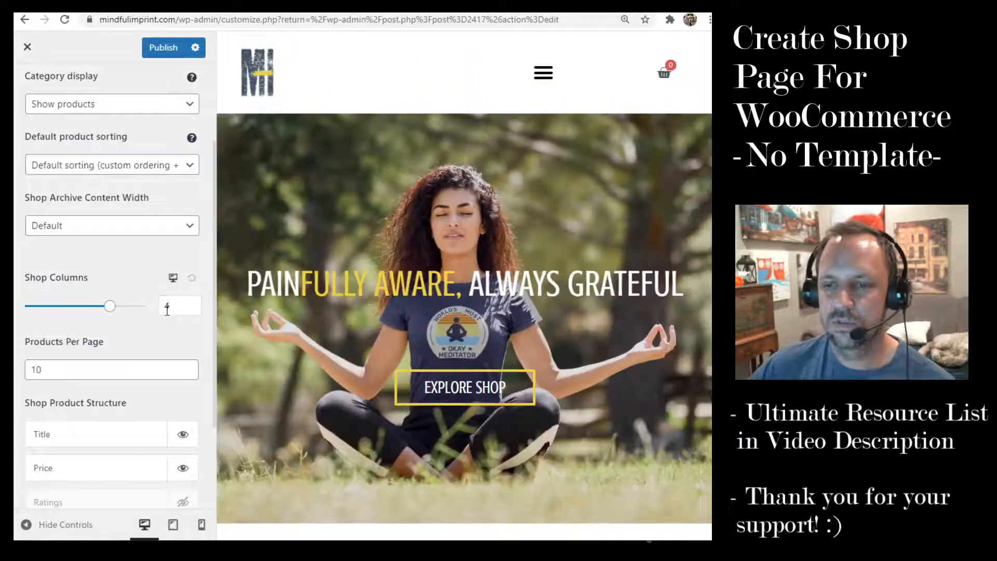
drag(110, 306, 74, 309)
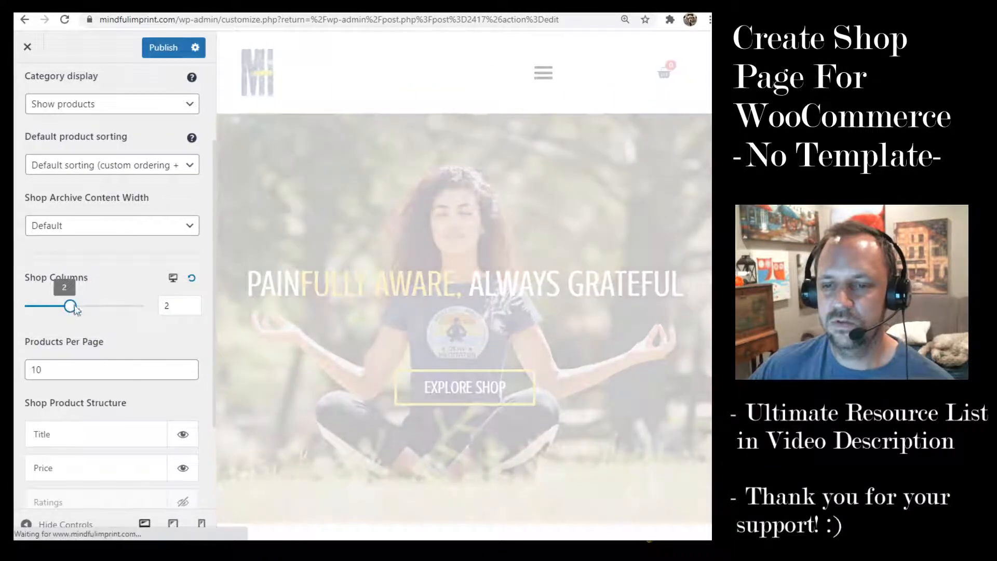
Step: Set the mobile Shop Columns to 3, publish the Product Catalog changes and leave the Customizer
click(174, 281)
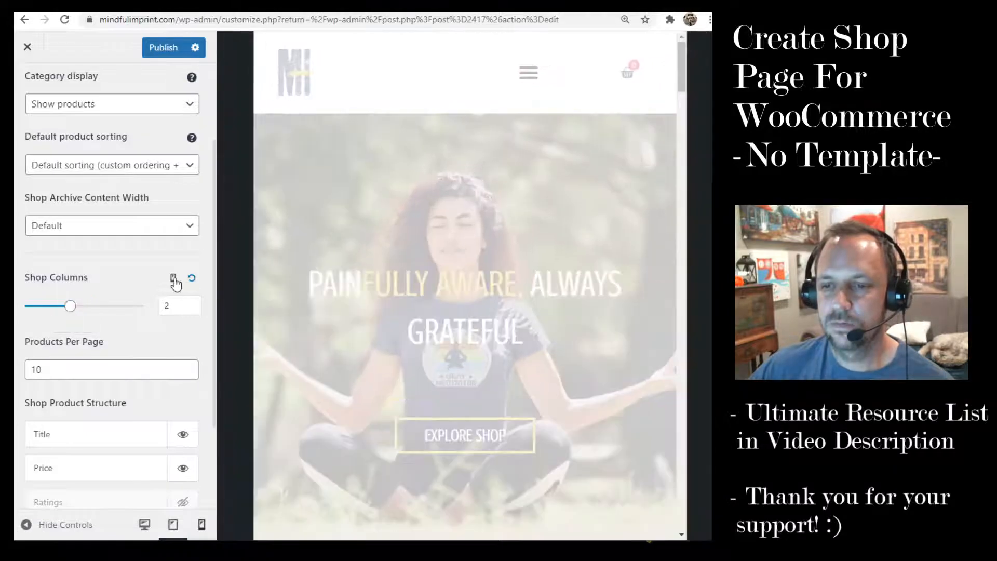
click(173, 280)
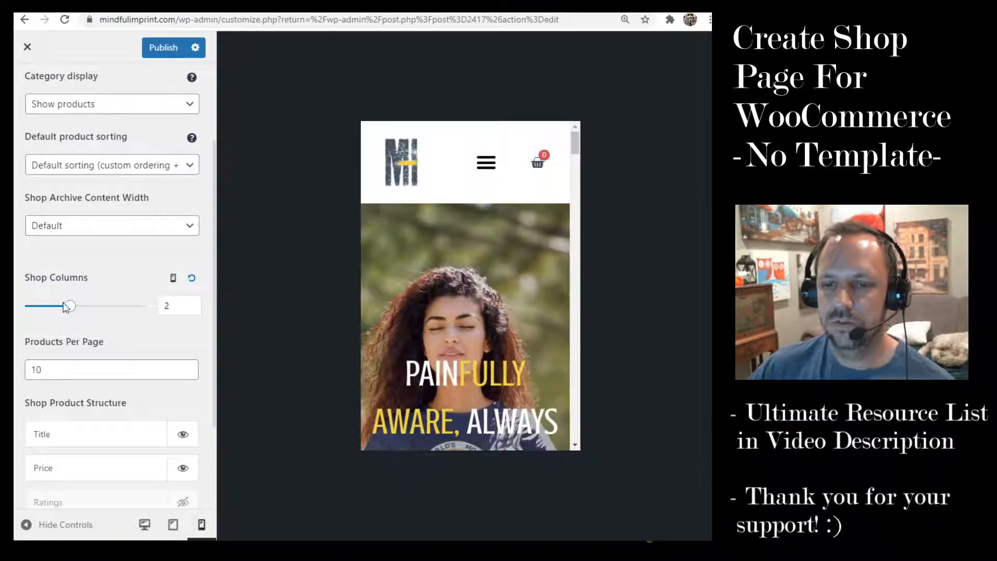
drag(66, 308, 34, 309)
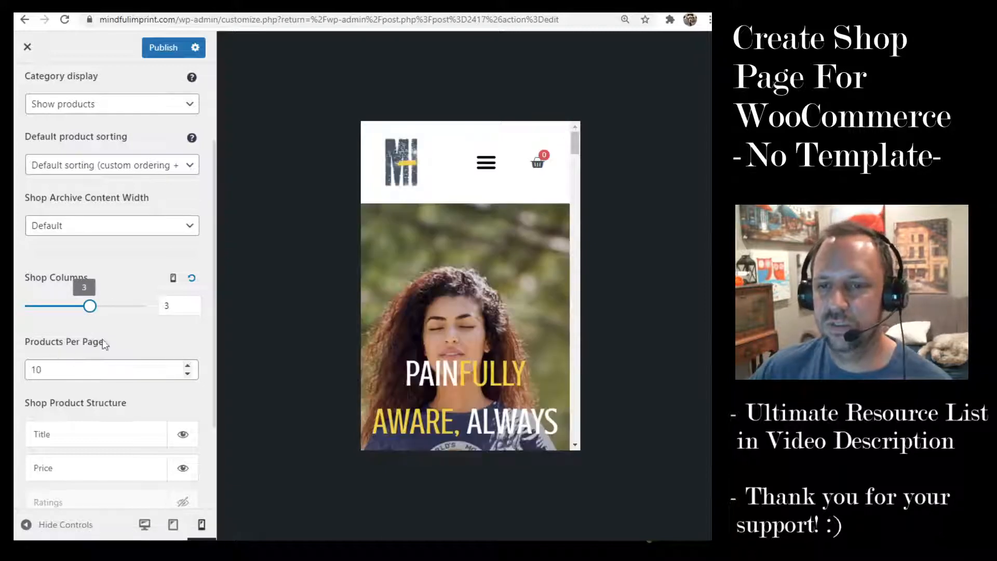
scroll(91, 342, up, 3)
click(164, 48)
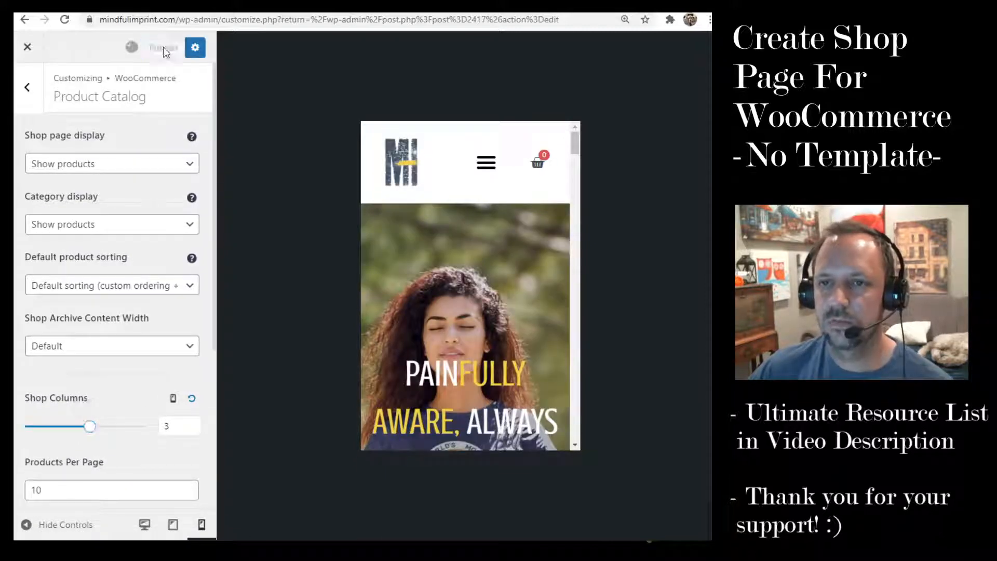
scroll(158, 296, down, 5)
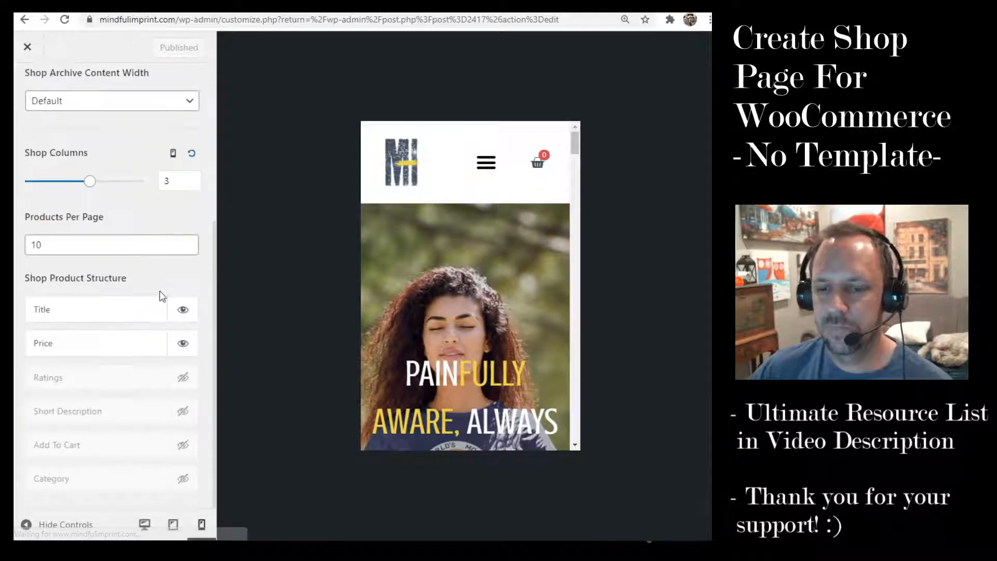
click(34, 52)
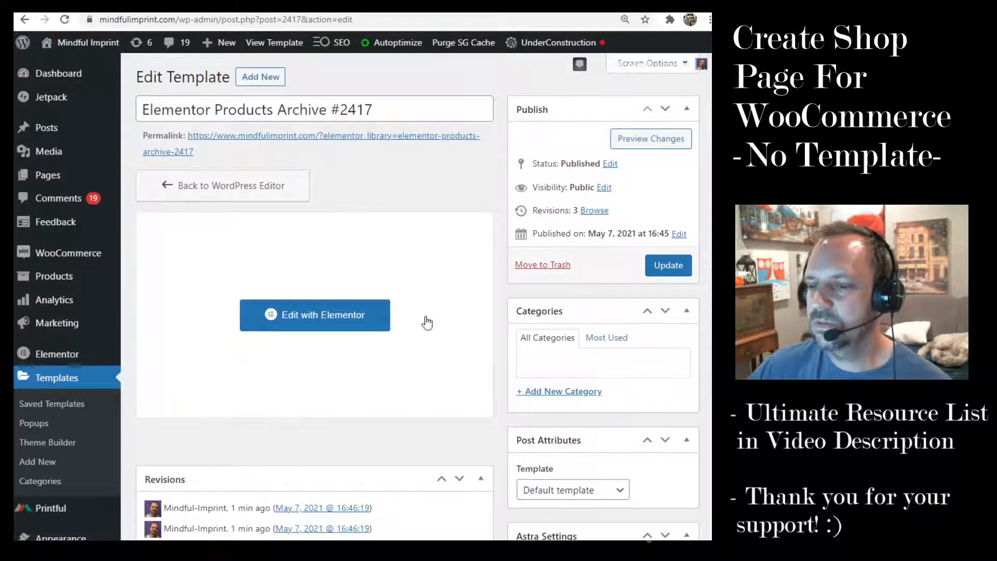
Step: Preview the products archive template and examine its headings, sorting control, product grid and pagination
click(657, 145)
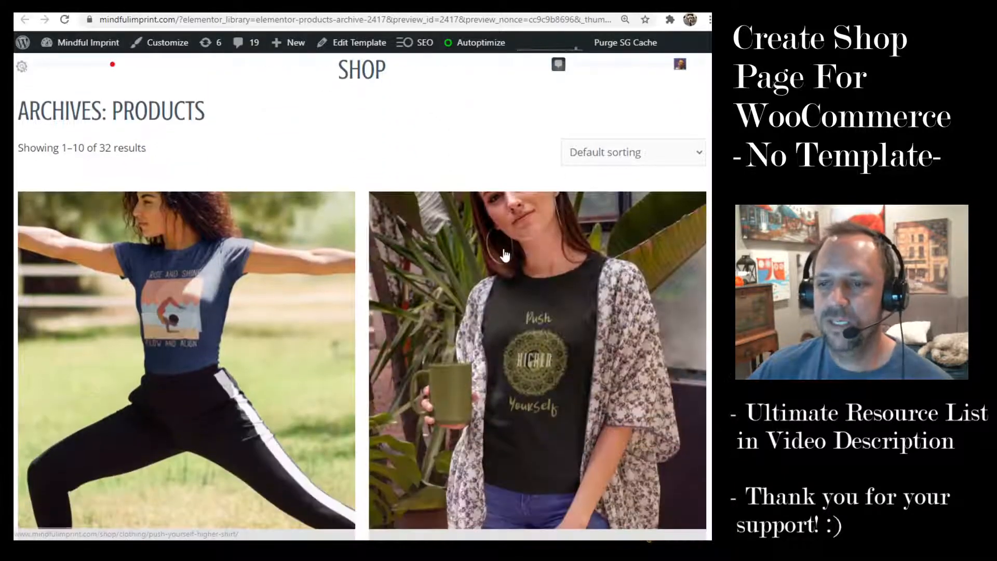
scroll(524, 251, down, 3)
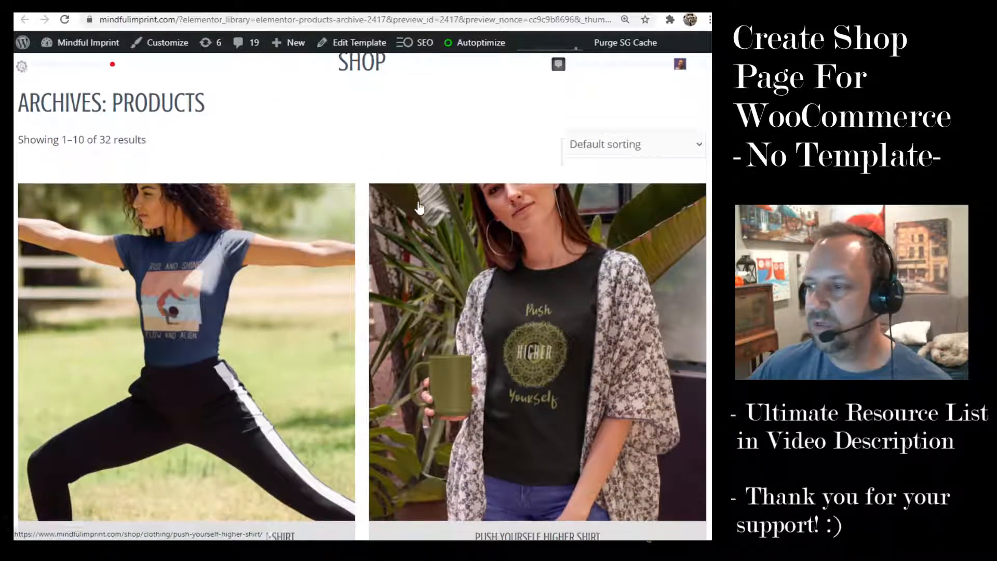
scroll(516, 234, up, 2)
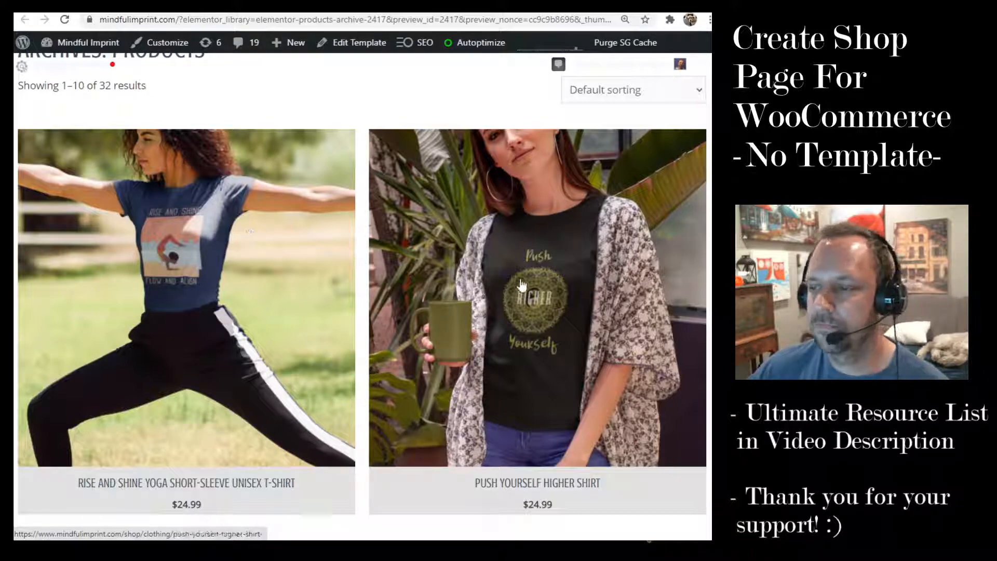
scroll(226, 262, down, 8)
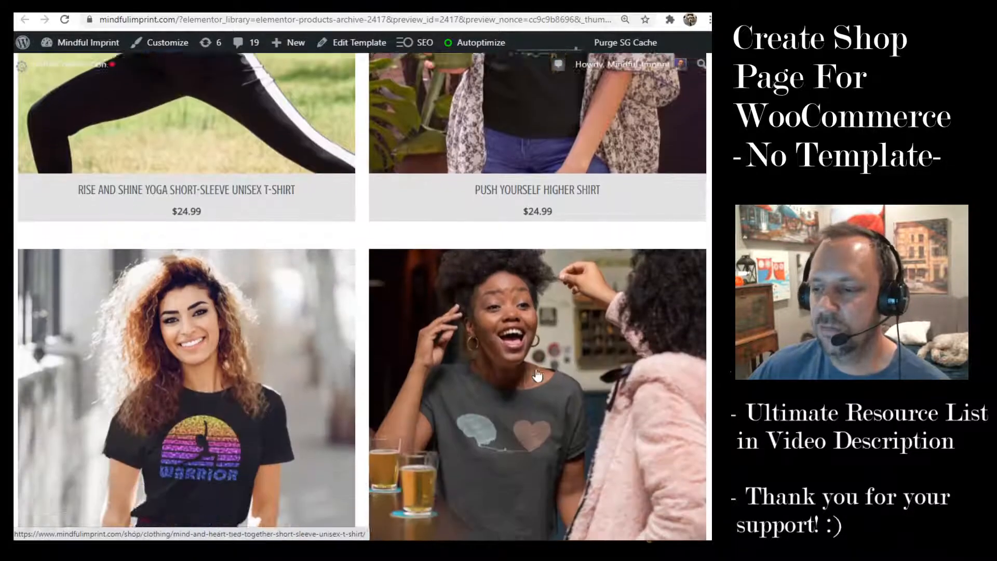
scroll(307, 300, down, 14)
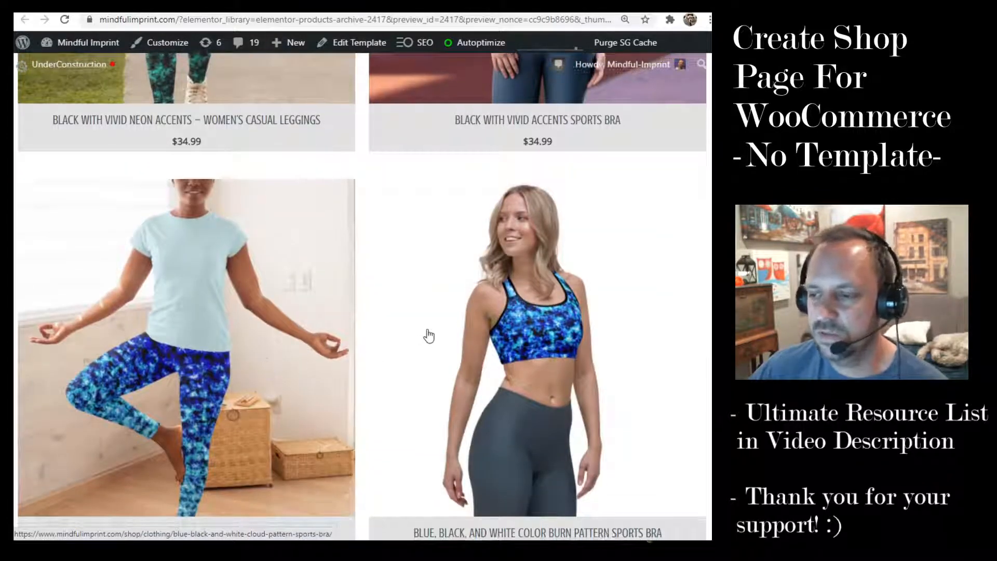
scroll(441, 332, down, 4)
scroll(448, 330, down, 9)
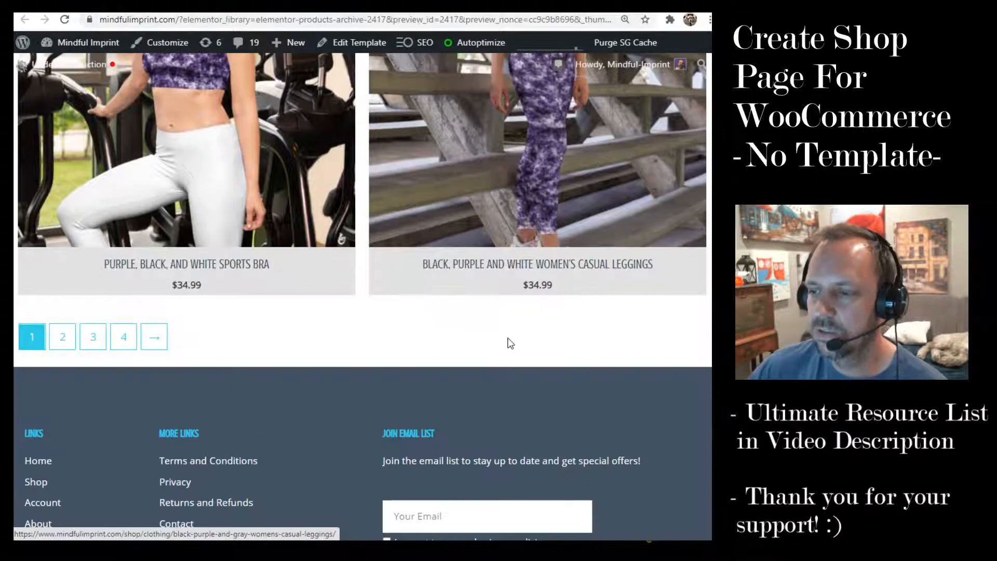
scroll(330, 341, up, 18)
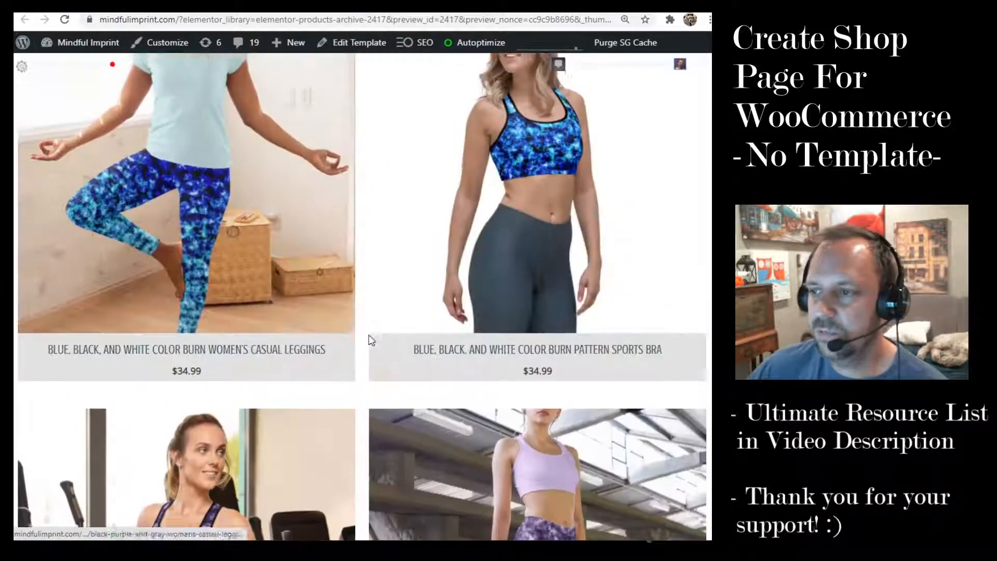
scroll(444, 352, up, 3)
scroll(414, 404, down, 6)
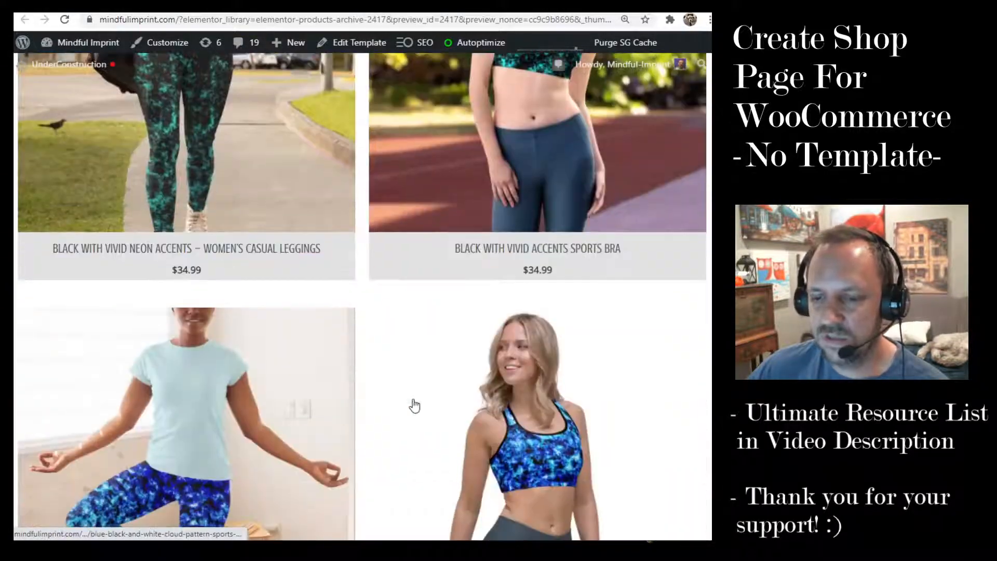
scroll(440, 291, up, 6)
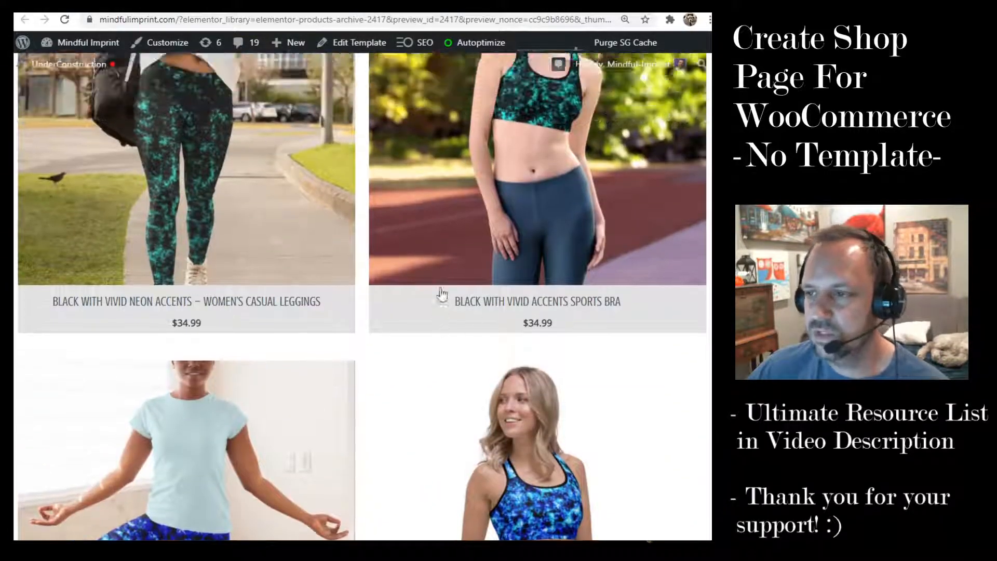
scroll(399, 383, up, 7)
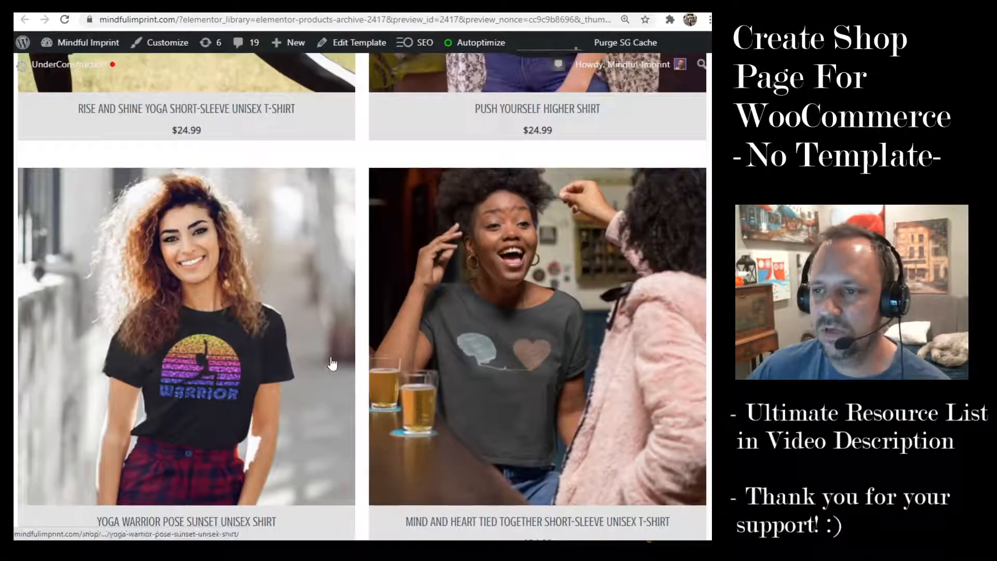
scroll(362, 353, up, 3)
scroll(362, 353, up, 7)
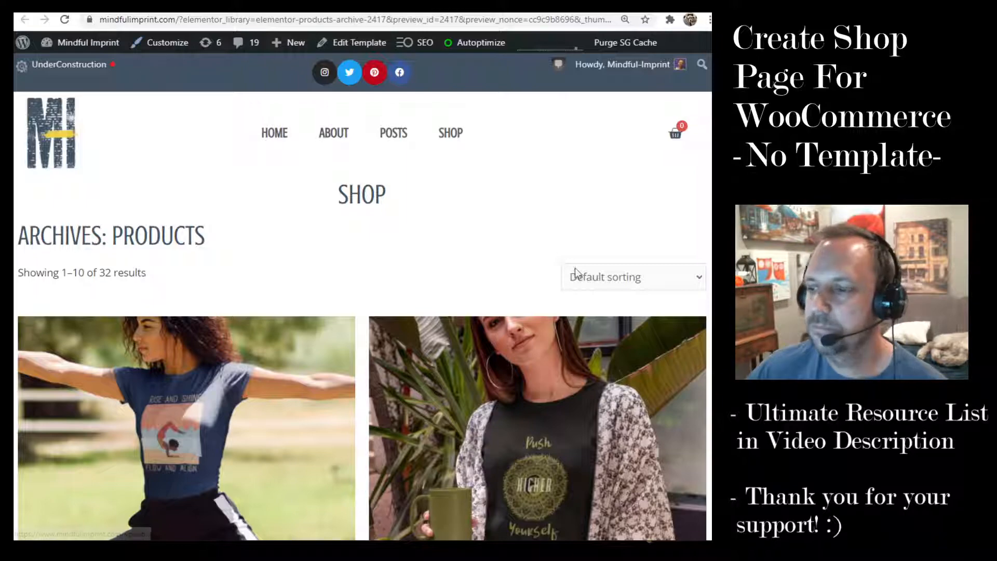
scroll(437, 273, down, 3)
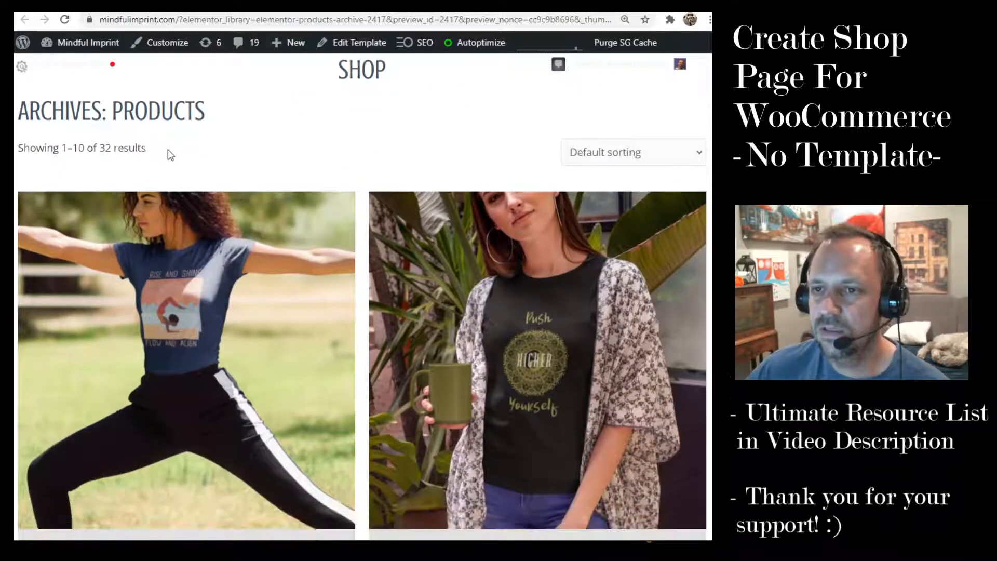
scroll(279, 128, down, 5)
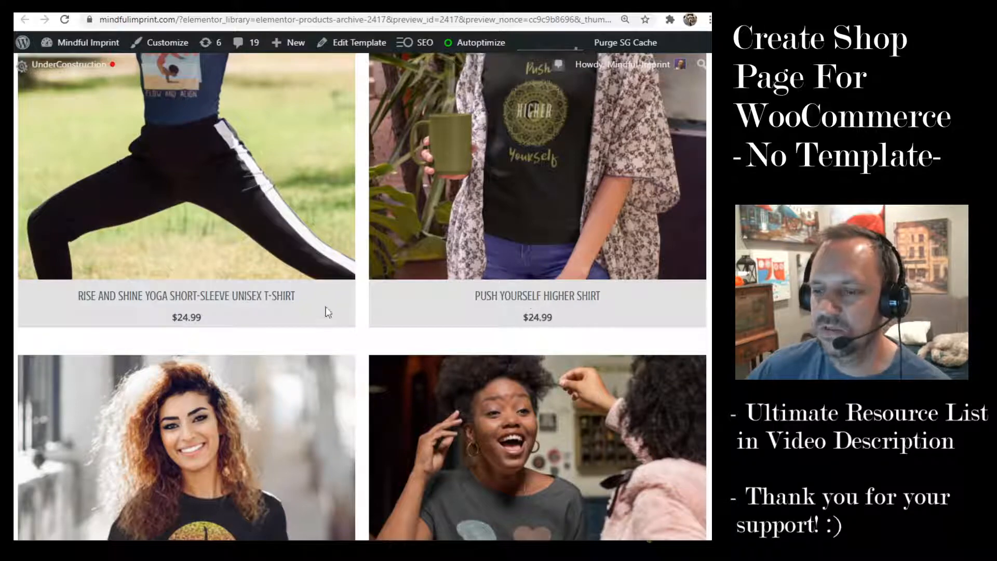
scroll(343, 333, up, 7)
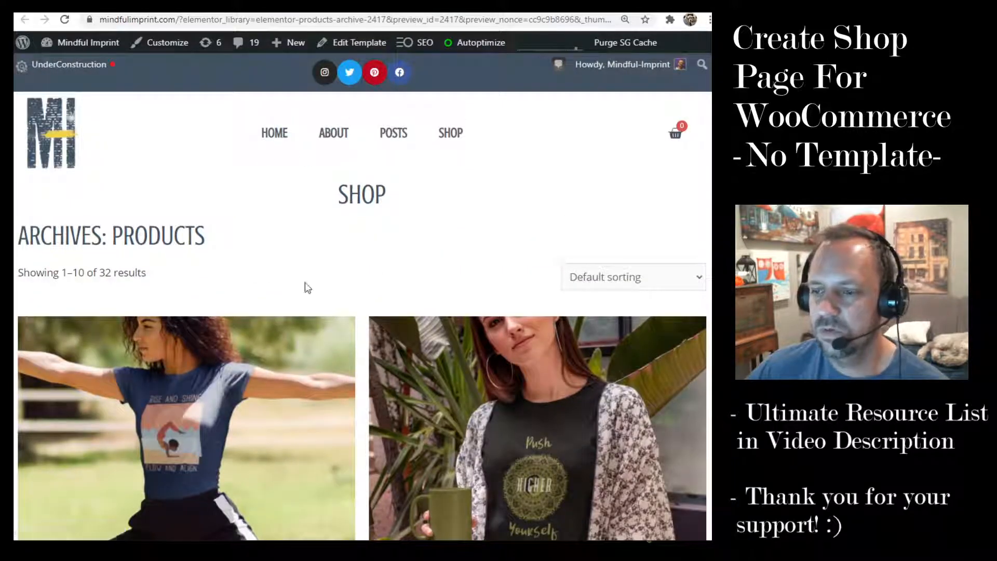
Step: Reopen the products archive template in the Elementor editor
click(363, 45)
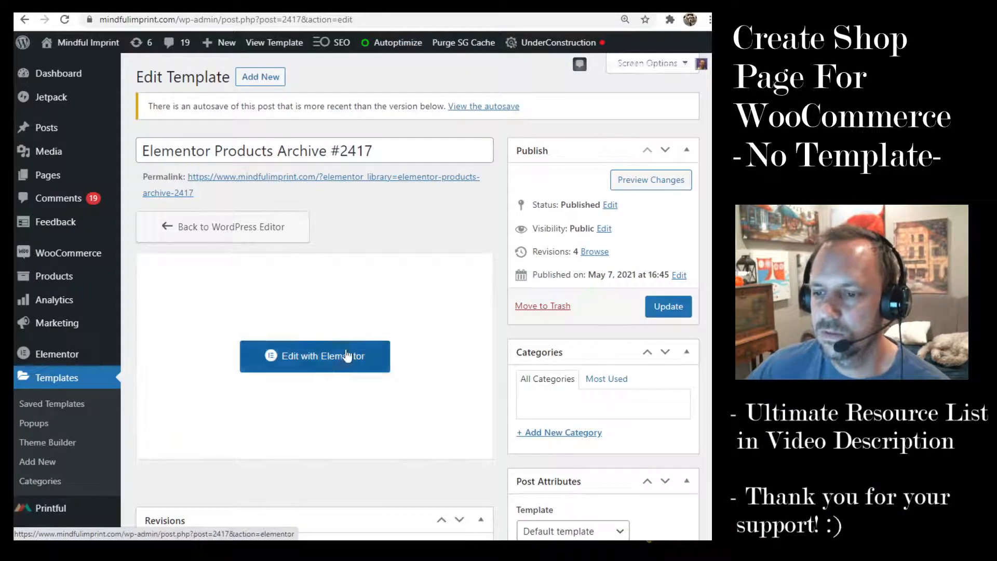
click(349, 356)
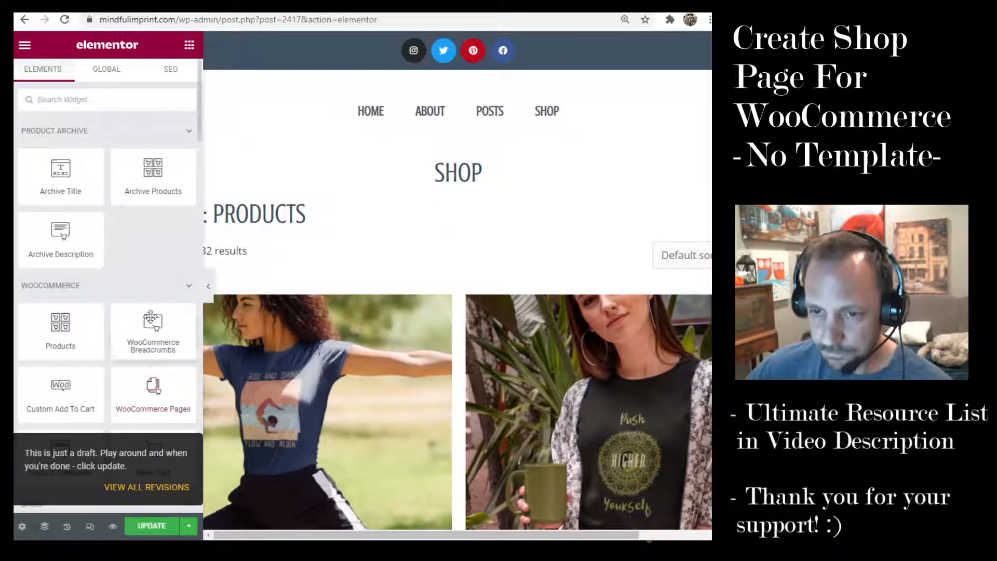
Step: Unlink the box padding of the Archive Products widget and set only the bottom padding to 15 px
click(141, 286)
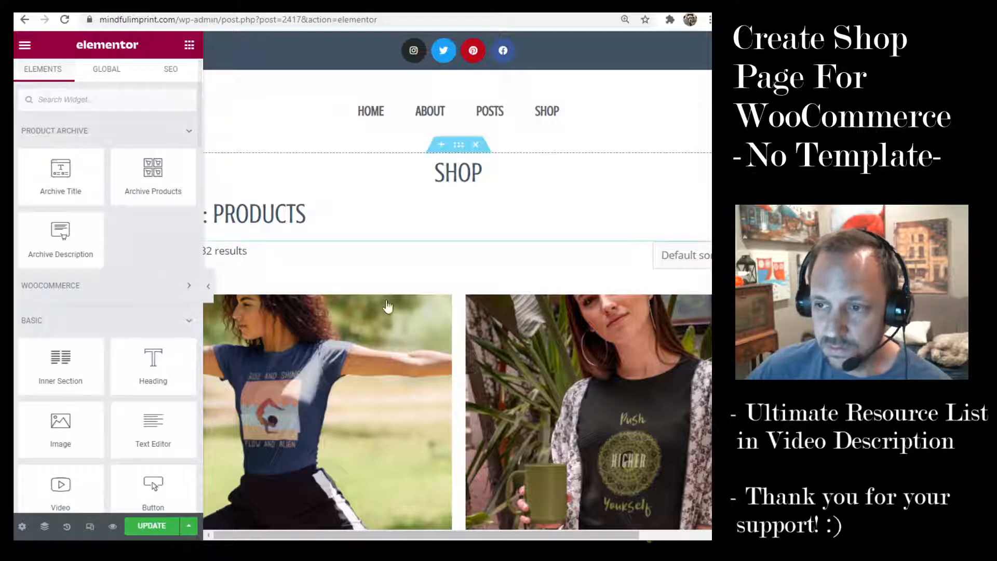
scroll(566, 319, down, 1)
click(555, 318)
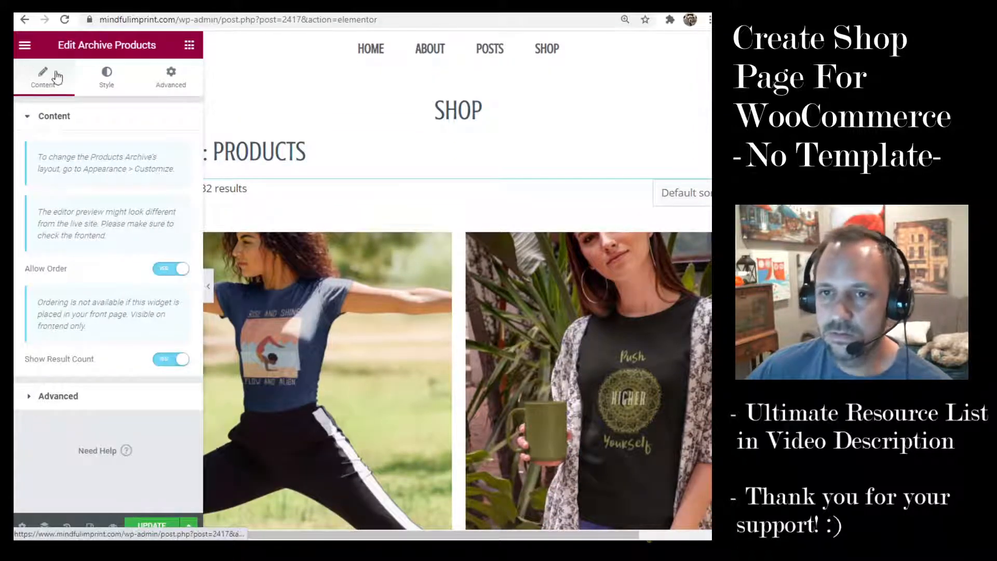
click(108, 78)
scroll(116, 279, down, 10)
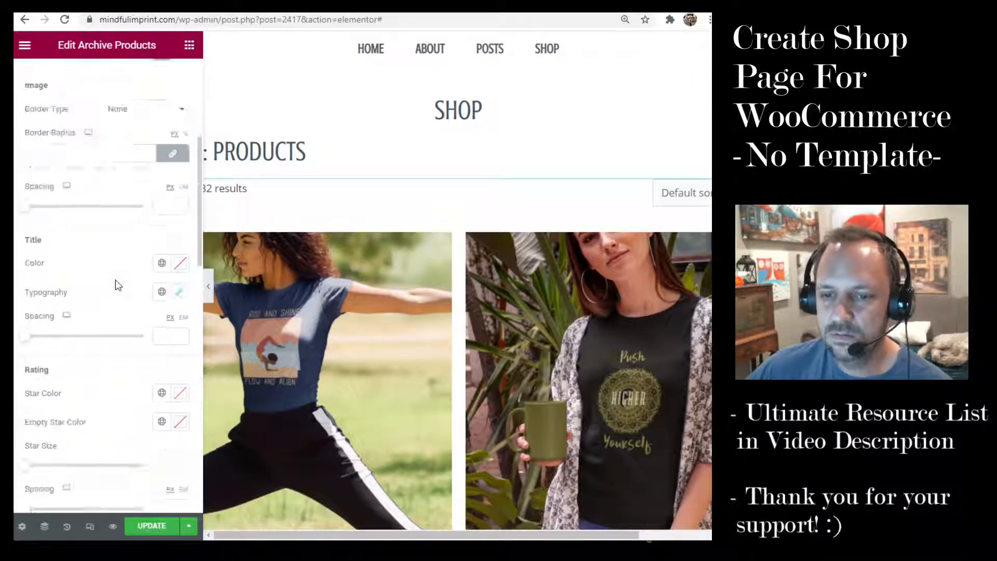
scroll(120, 279, down, 10)
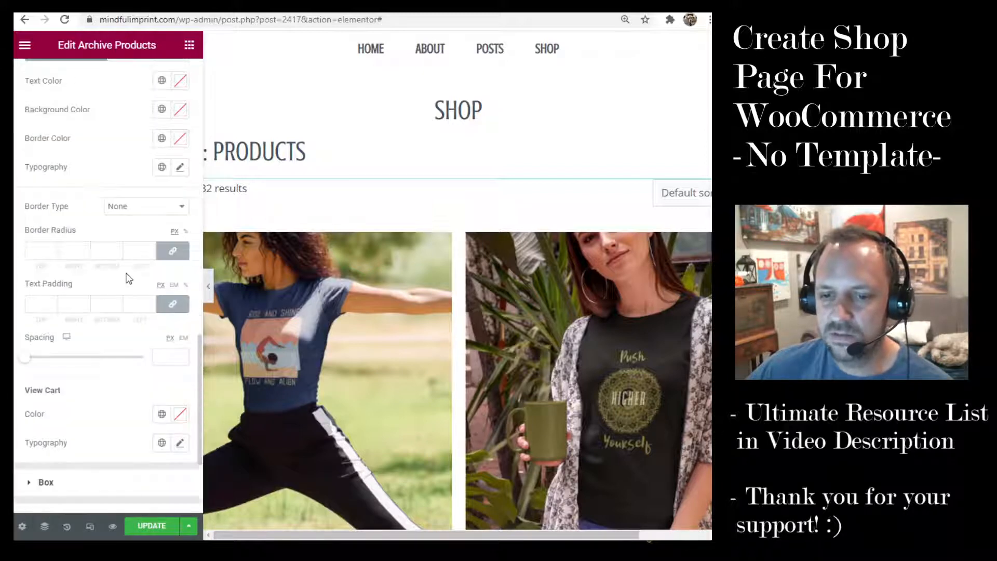
click(54, 319)
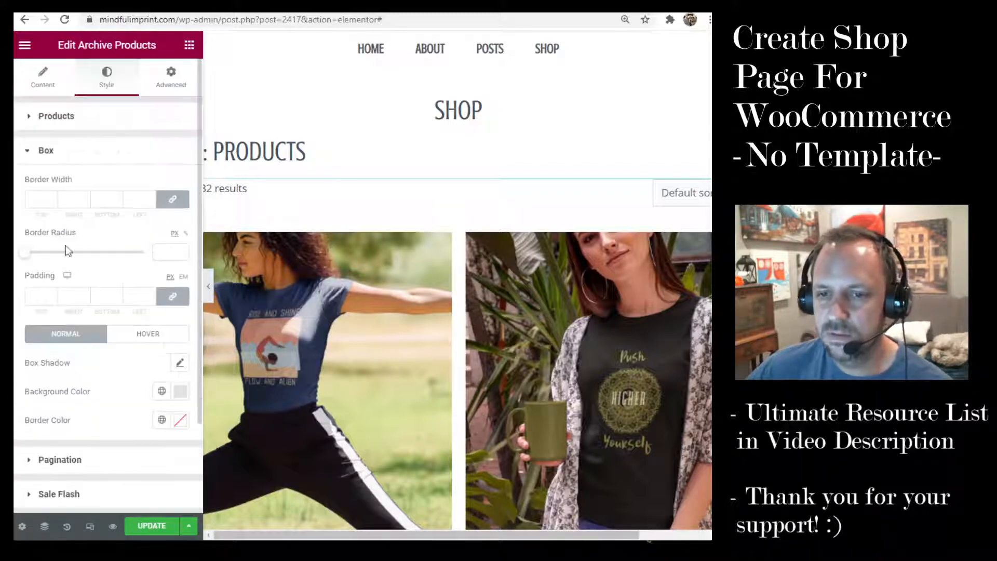
click(172, 296)
click(112, 293)
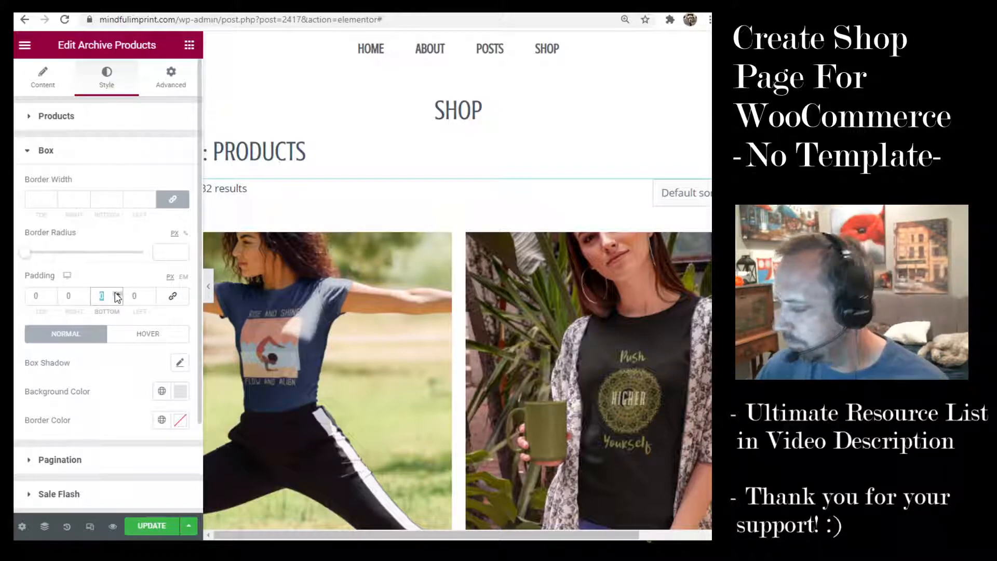
scroll(436, 332, down, 4)
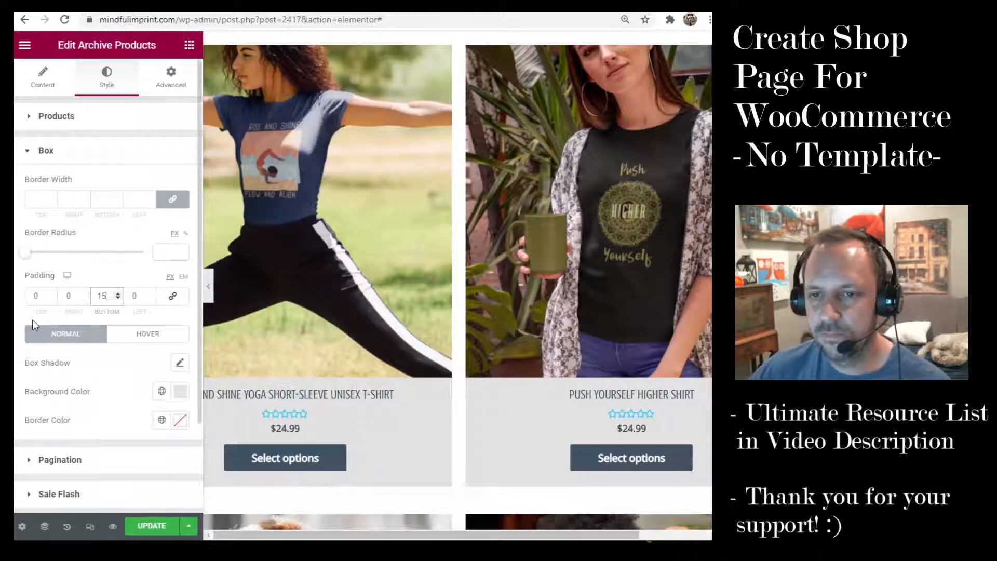
scroll(151, 318, down, 2)
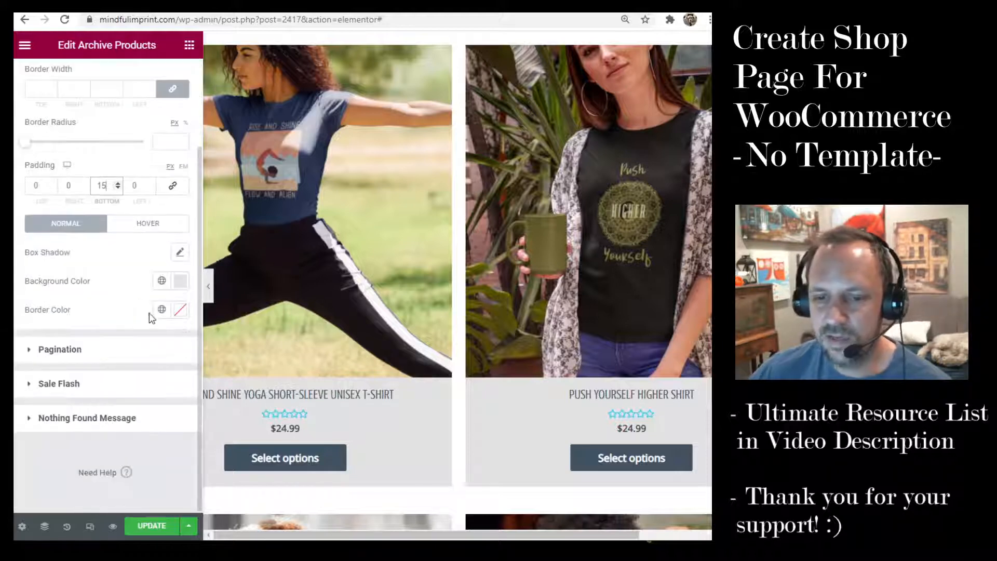
scroll(122, 318, up, 2)
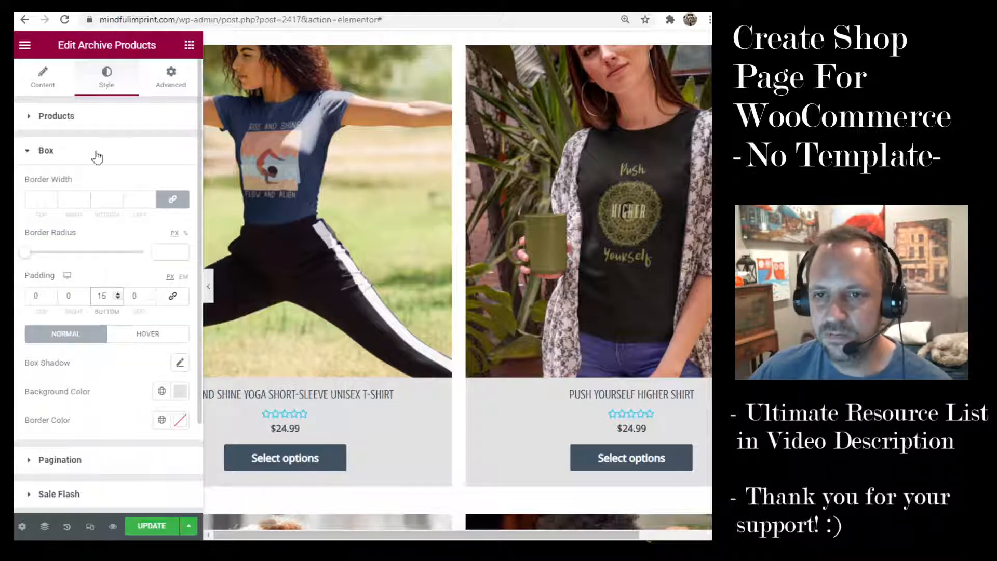
Step: Set the product title spacing to 15 px in the Archive Products style and save the template update
click(64, 118)
scroll(155, 416, down, 5)
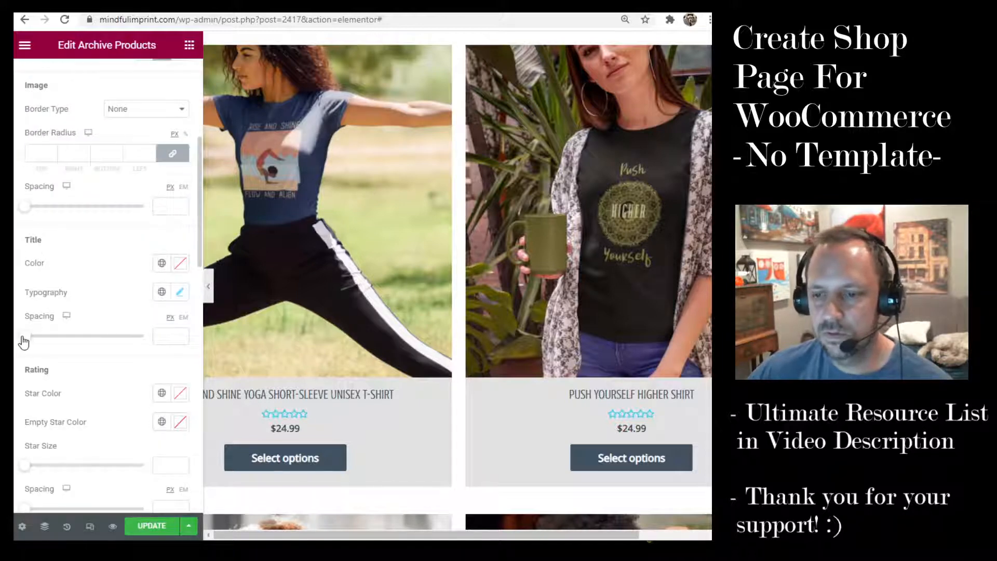
drag(23, 341, 39, 342)
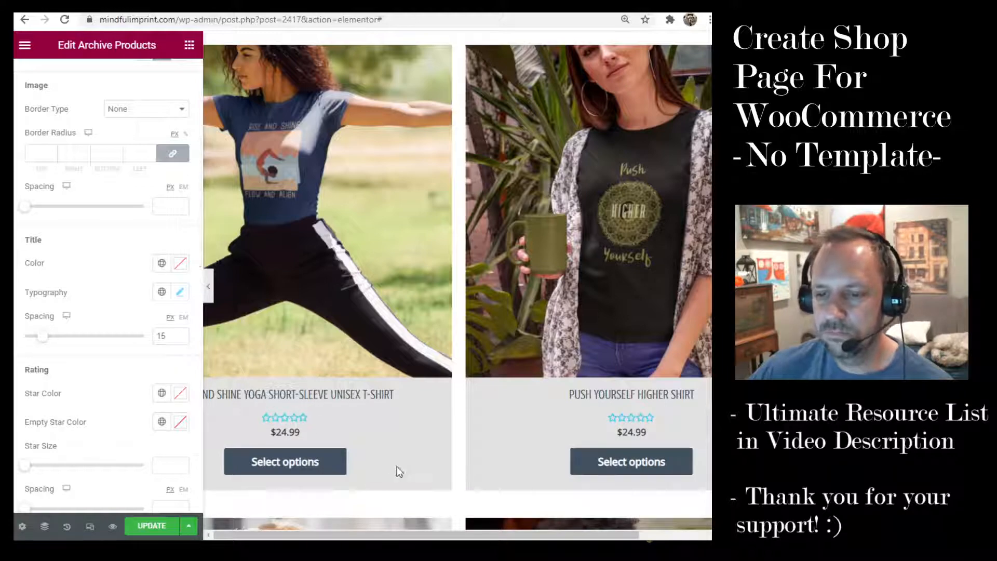
click(156, 526)
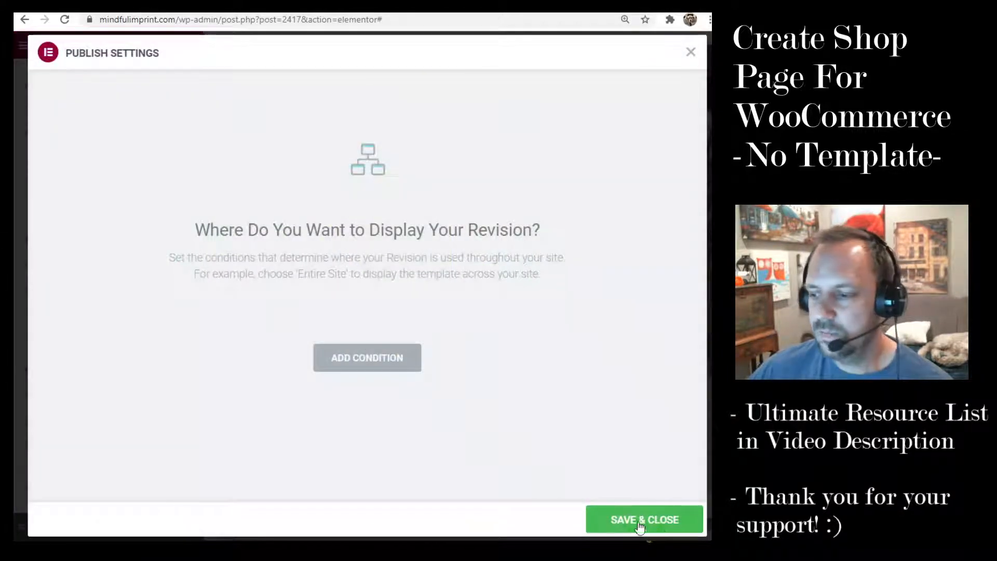
click(640, 523)
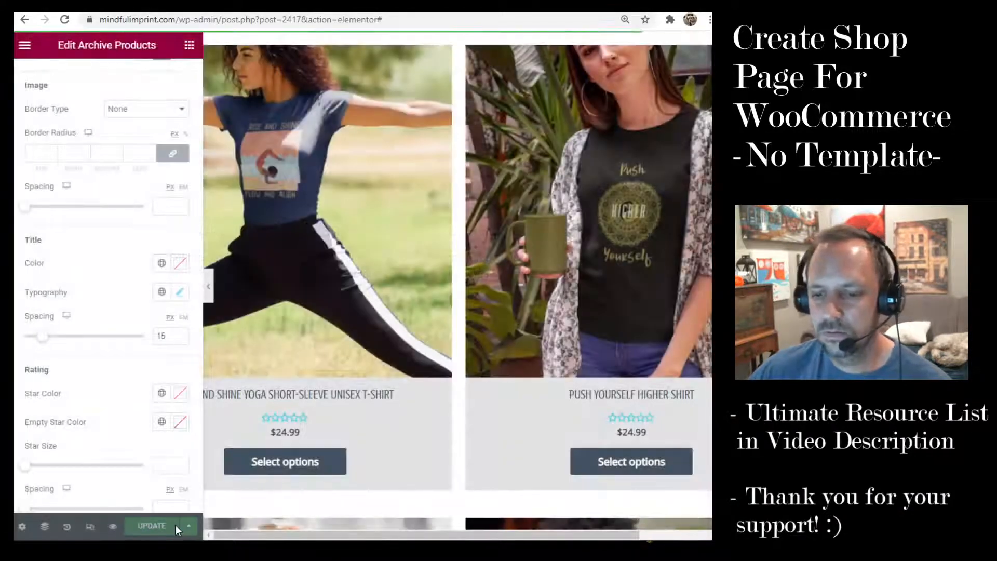
Step: Preview the updated products archive template and examine the product boxes' spacing along the whole page
mouse_move(113, 529)
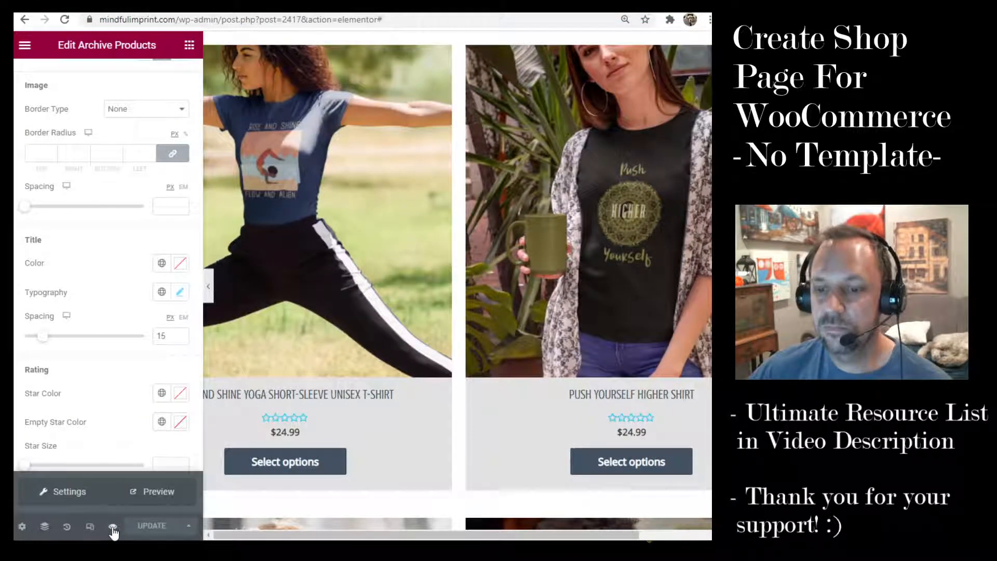
click(162, 497)
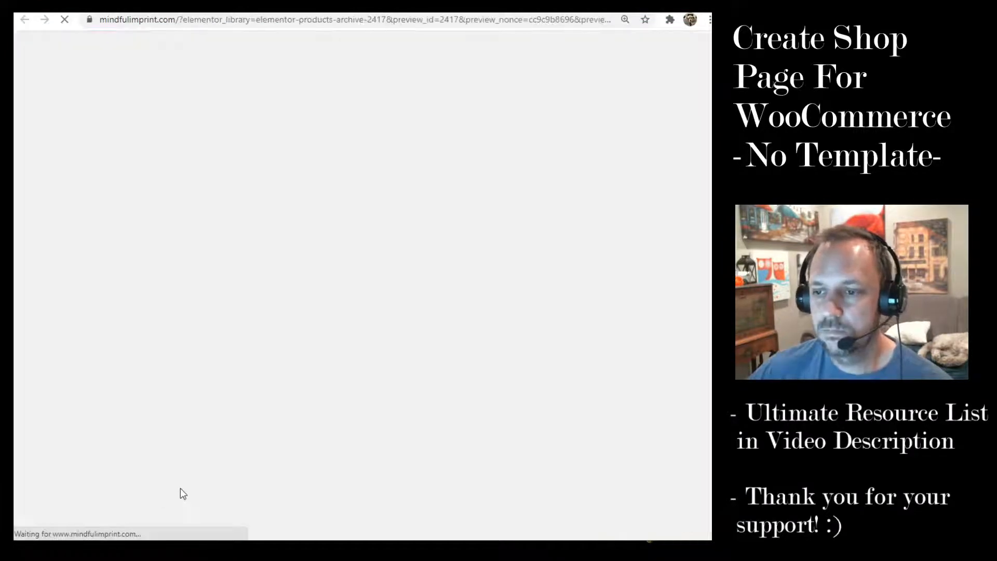
scroll(368, 410, down, 3)
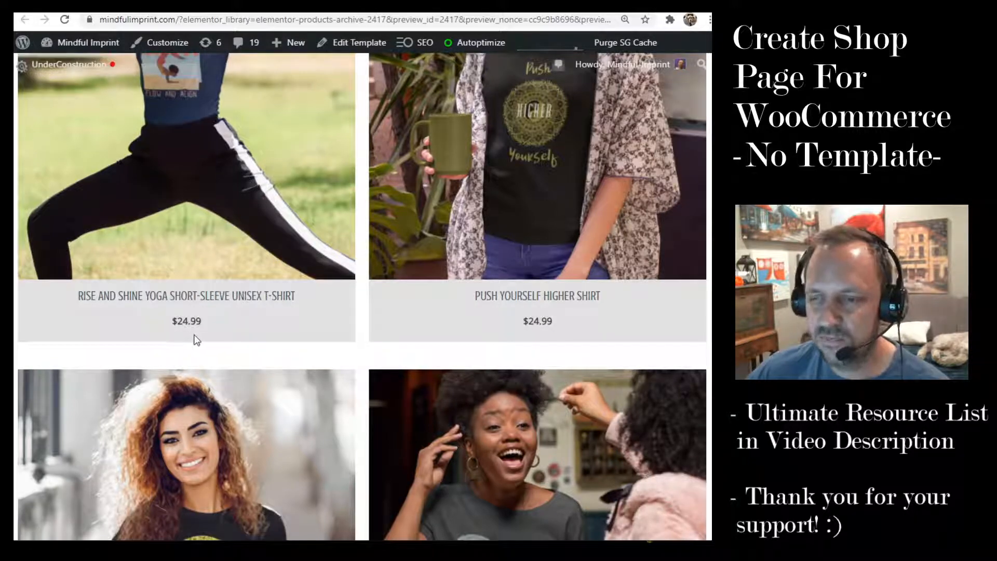
scroll(248, 328, up, 3)
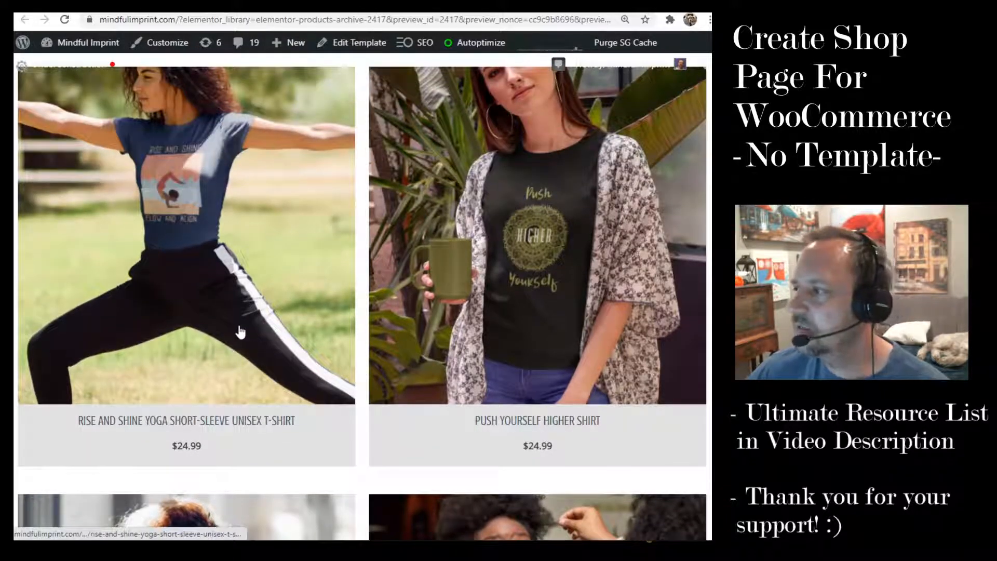
scroll(262, 298, up, 5)
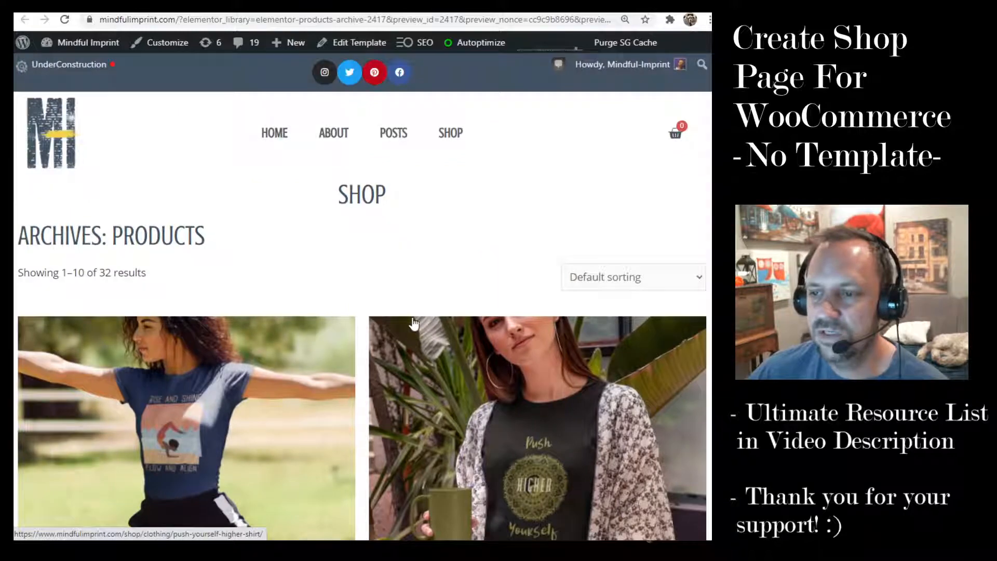
scroll(414, 323, down, 5)
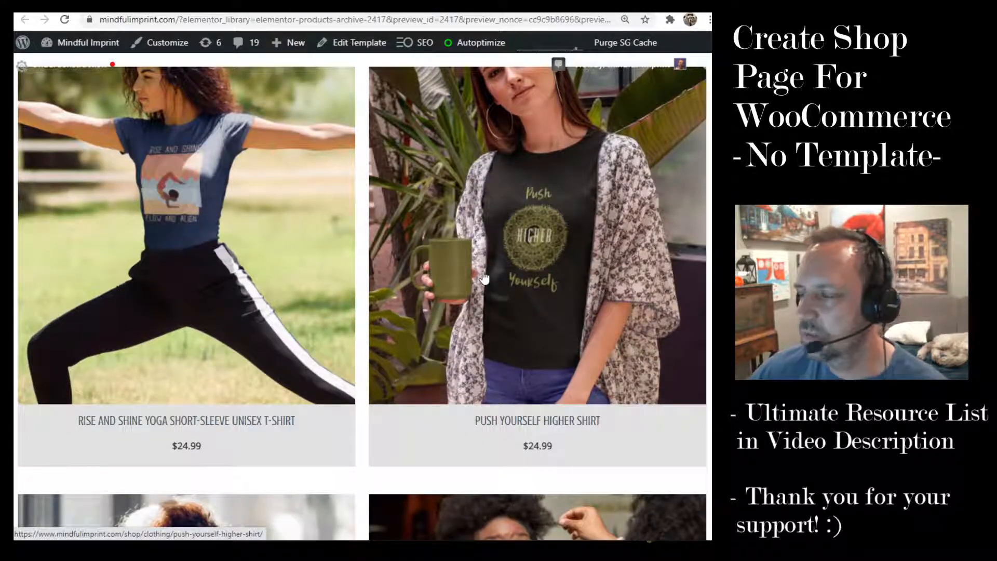
scroll(367, 280, down, 5)
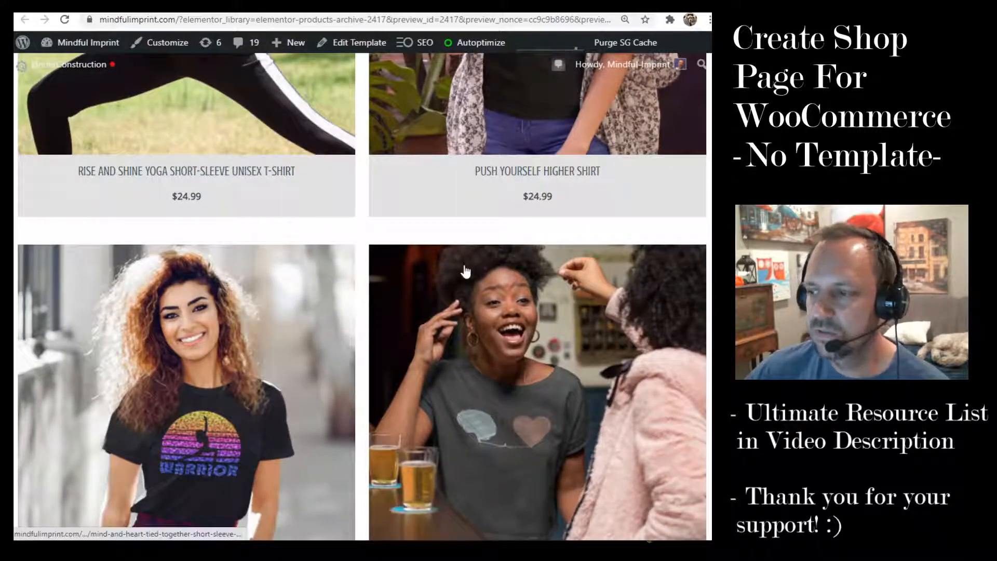
scroll(446, 280, down, 4)
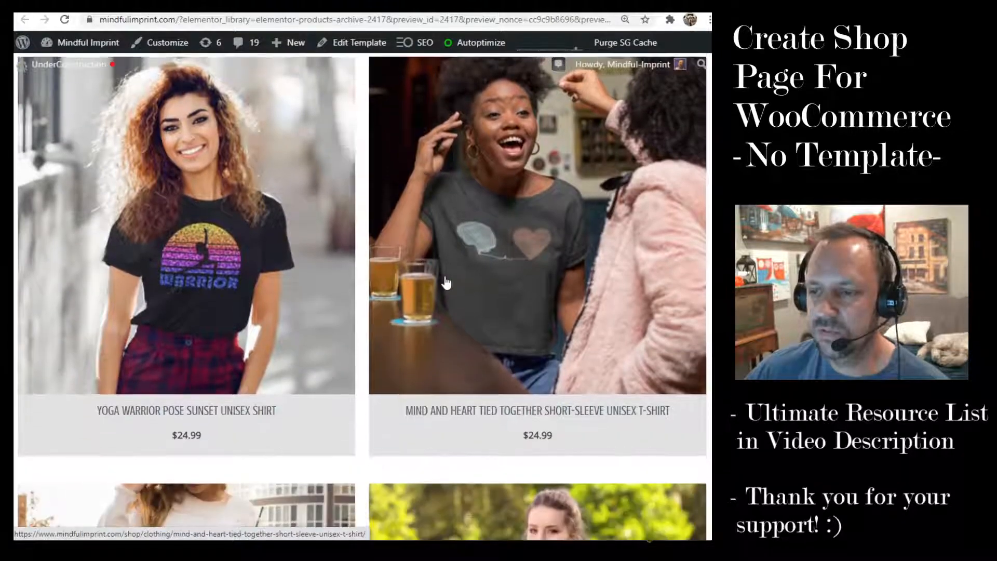
scroll(446, 283, down, 4)
scroll(467, 289, down, 4)
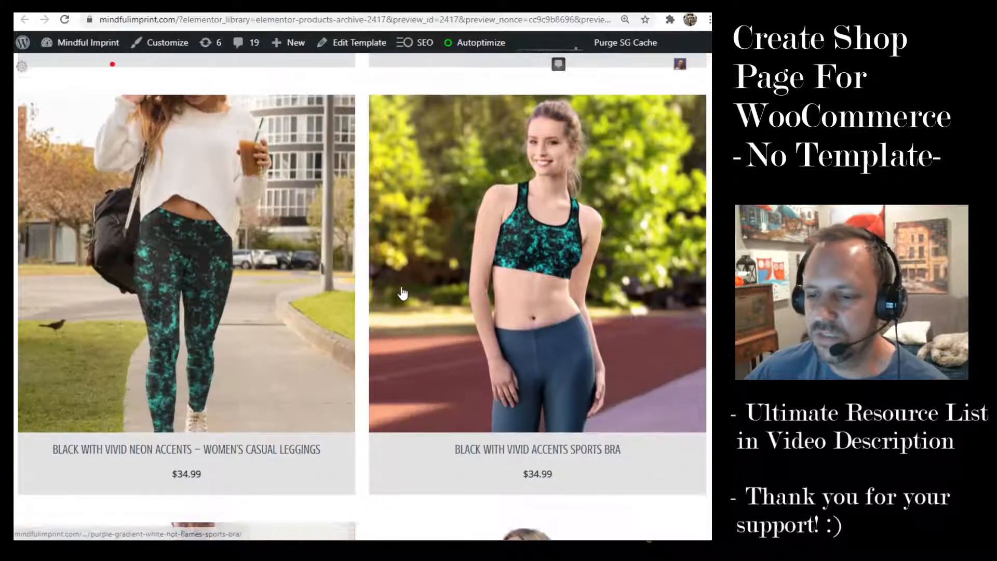
scroll(405, 312, down, 5)
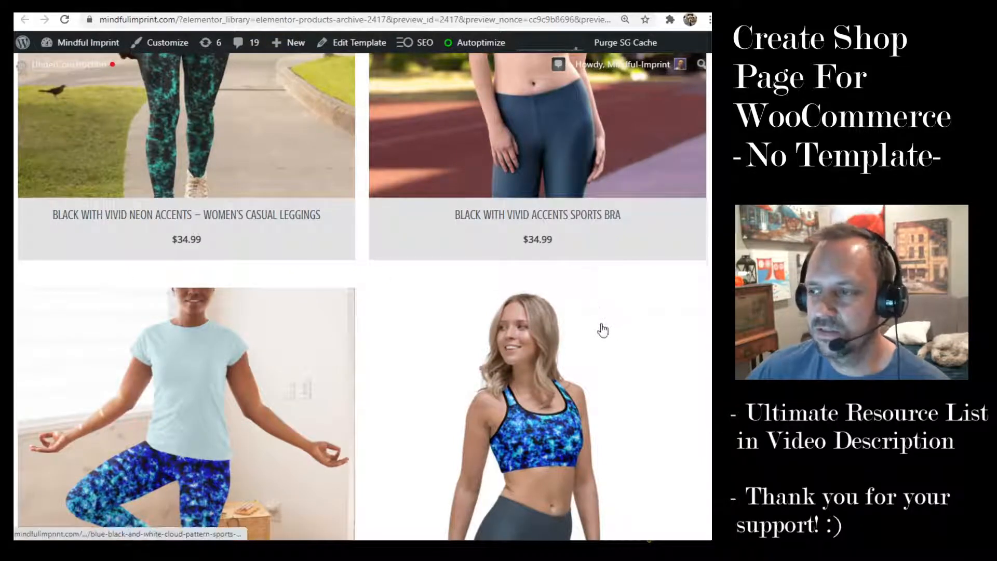
scroll(271, 318, down, 20)
scroll(328, 300, up, 8)
scroll(328, 300, up, 12)
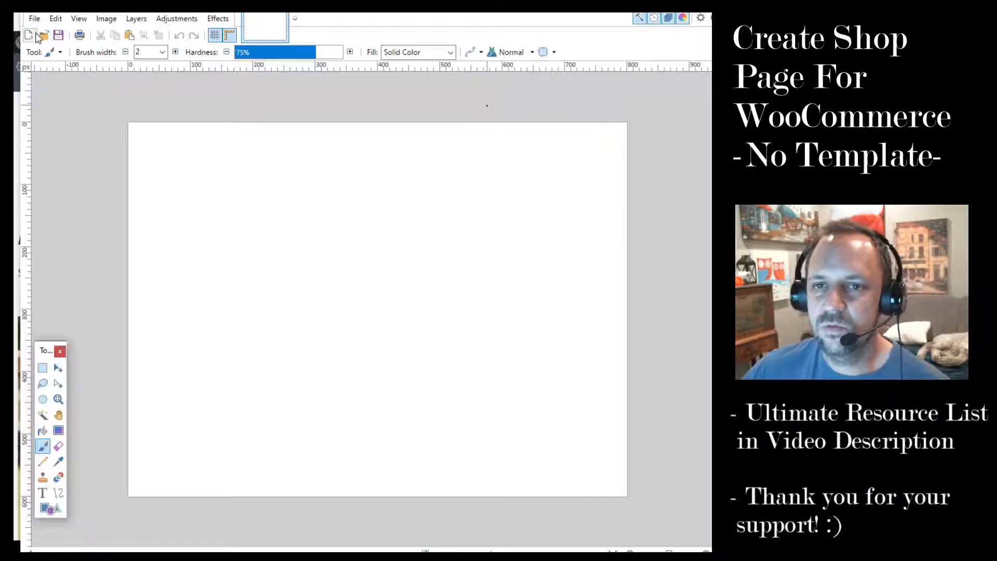
Step: Switch to paint.net and open the recently used image thnksEnd.png
click(39, 22)
click(423, 37)
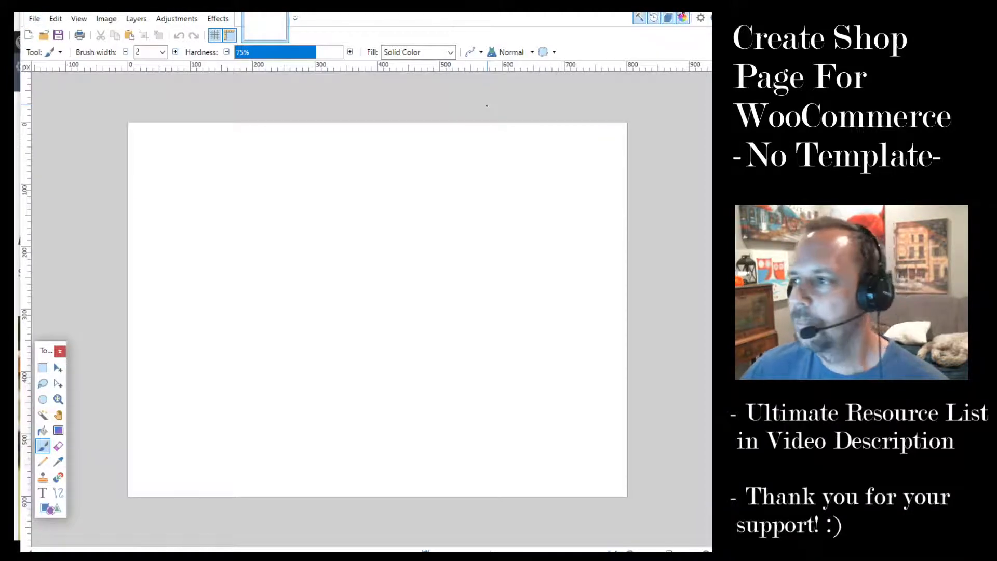
click(34, 23)
mouse_move(71, 69)
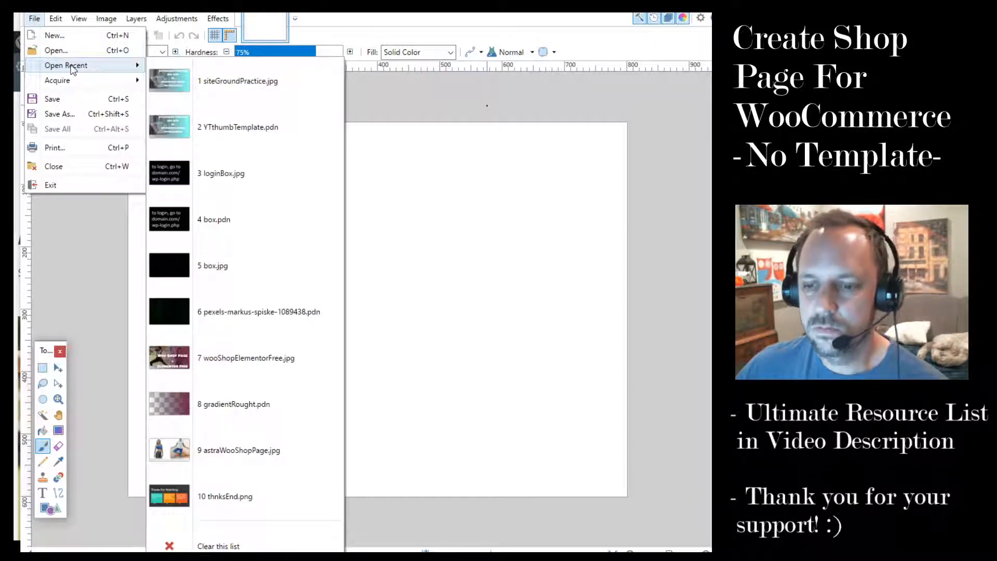
click(253, 498)
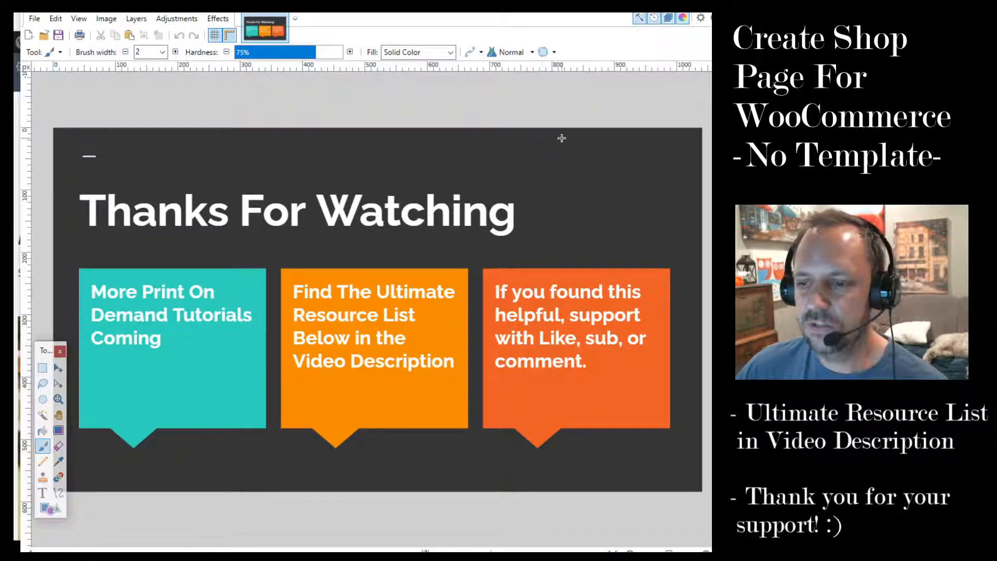